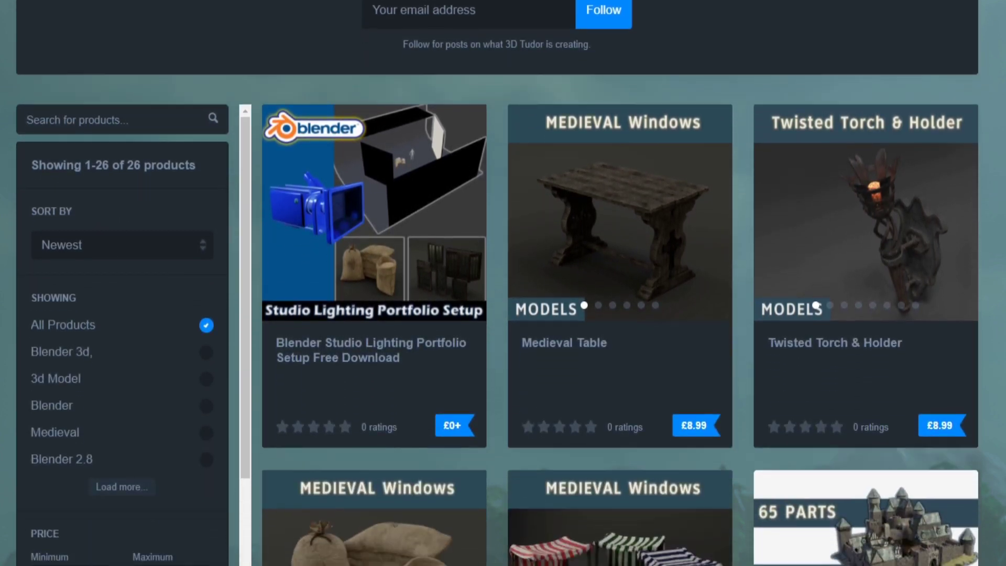
# - Scroll 3D Tudor's Gumroad products past the Food Sacks Pack and course bundles to the membership page
pyautogui.scroll(-4, 618, 294)
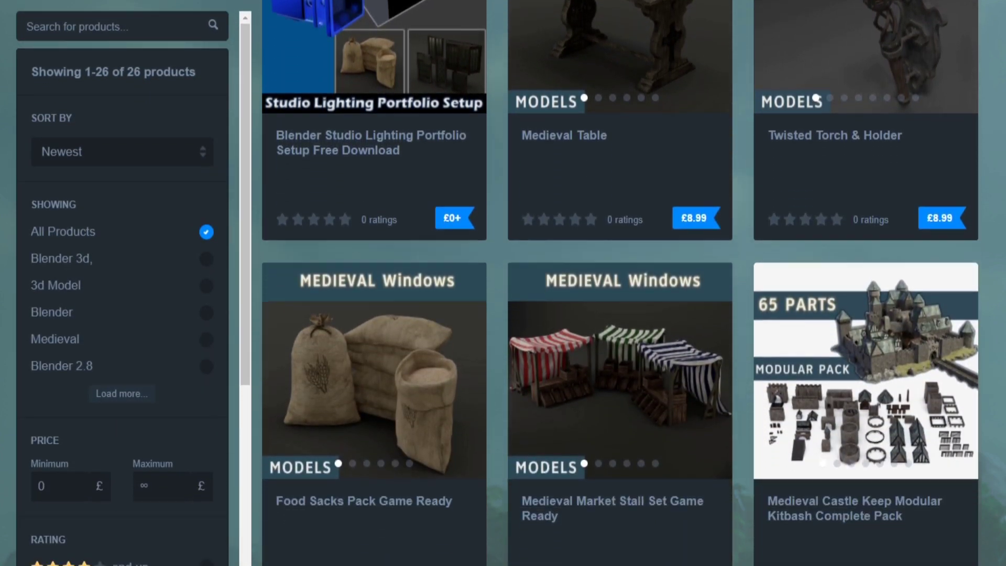
pyautogui.scroll(-4, 619, 292)
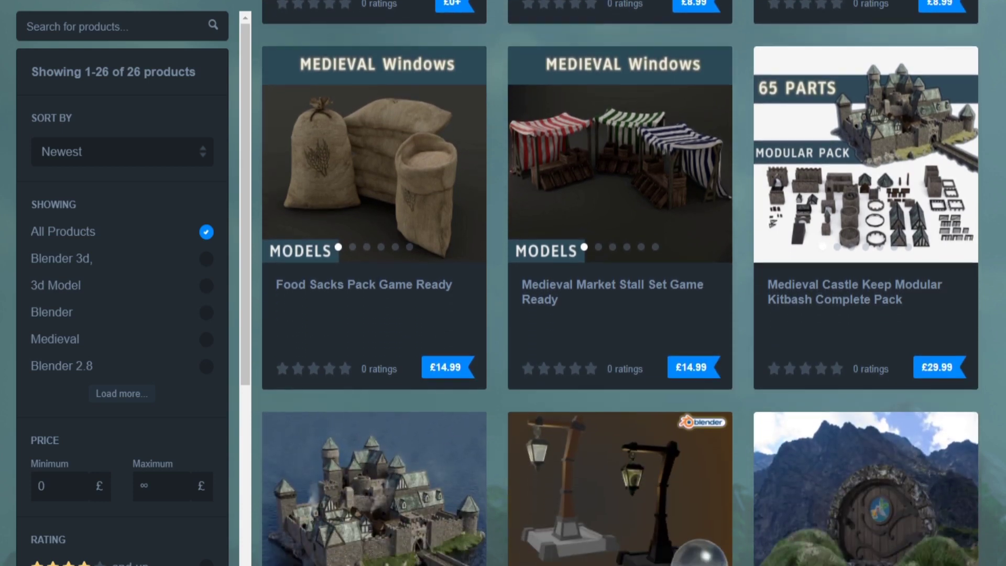
pyautogui.scroll(-4, 619, 293)
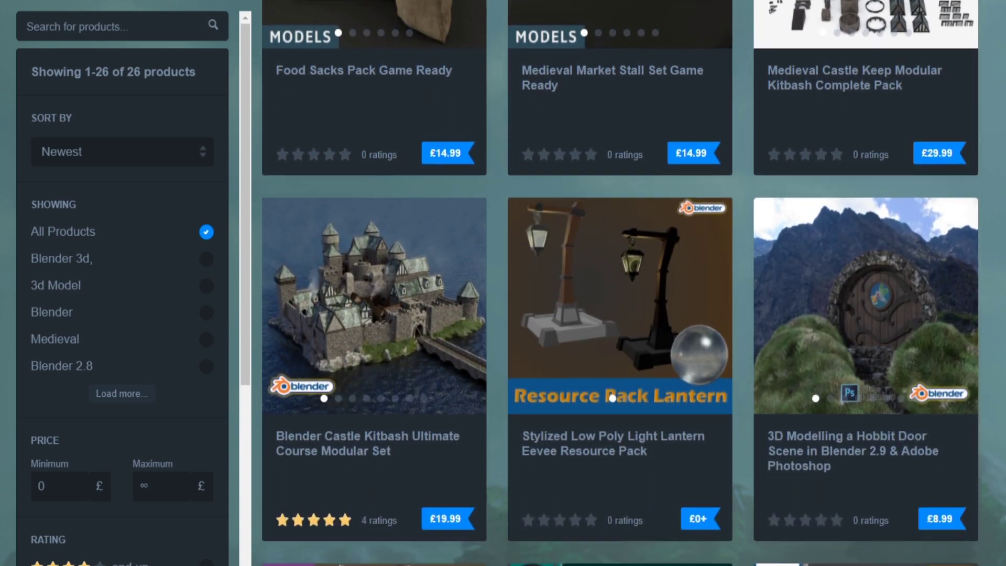
pyautogui.scroll(-4, 619, 293)
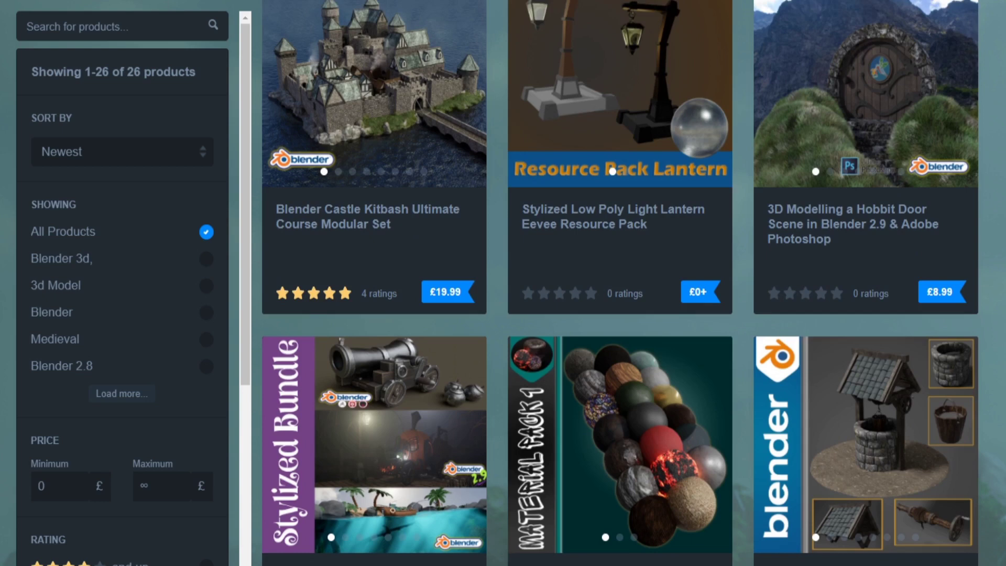
pyautogui.scroll(-4, 619, 293)
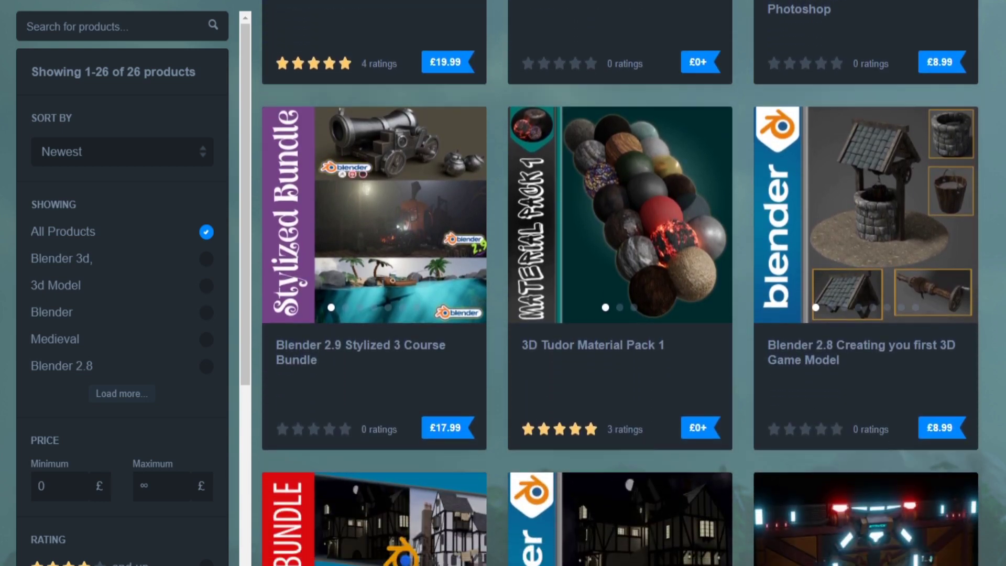
pyautogui.scroll(-4, 618, 294)
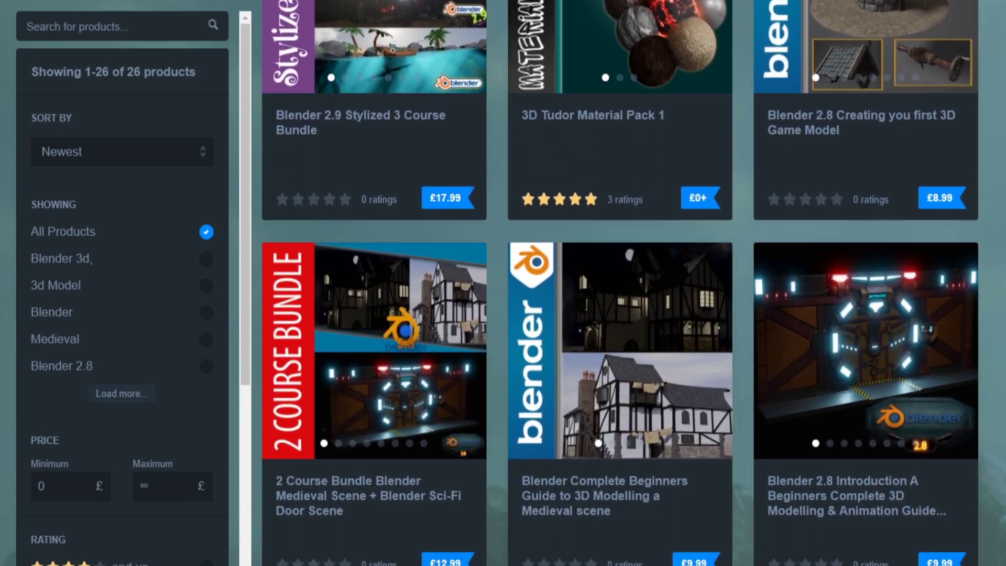
pyautogui.scroll(-4, 618, 293)
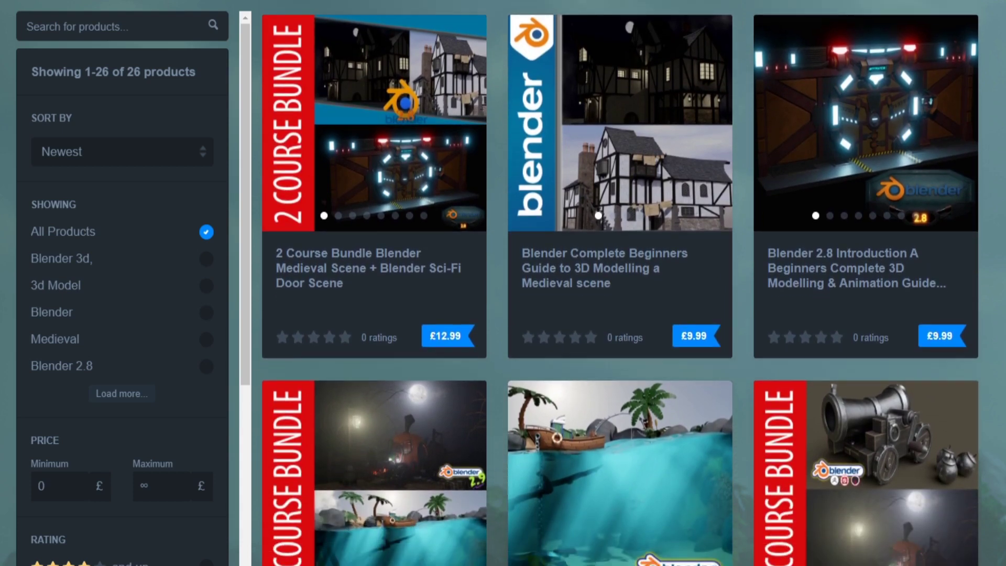
pyautogui.scroll(-4, 618, 292)
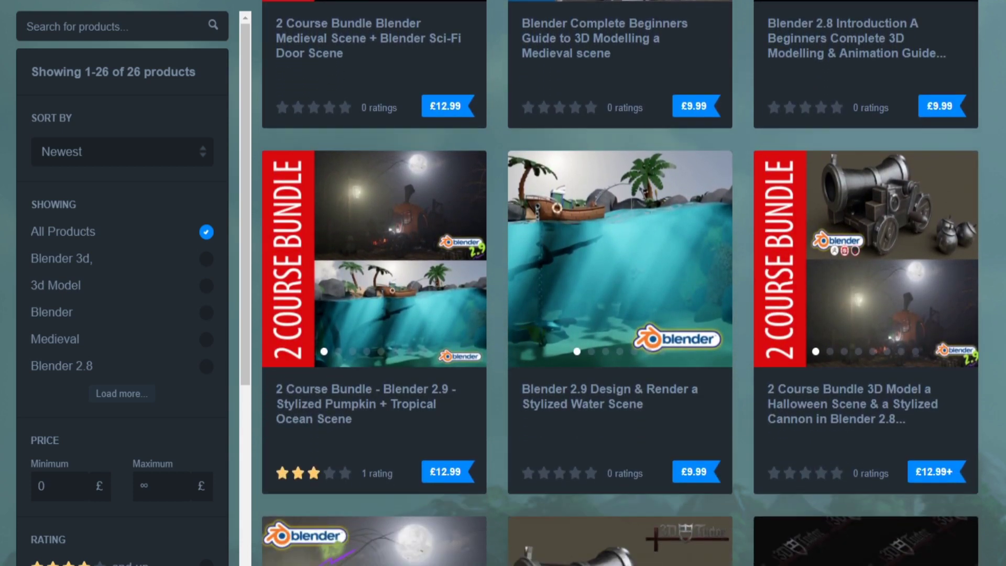
pyautogui.scroll(-4, 619, 293)
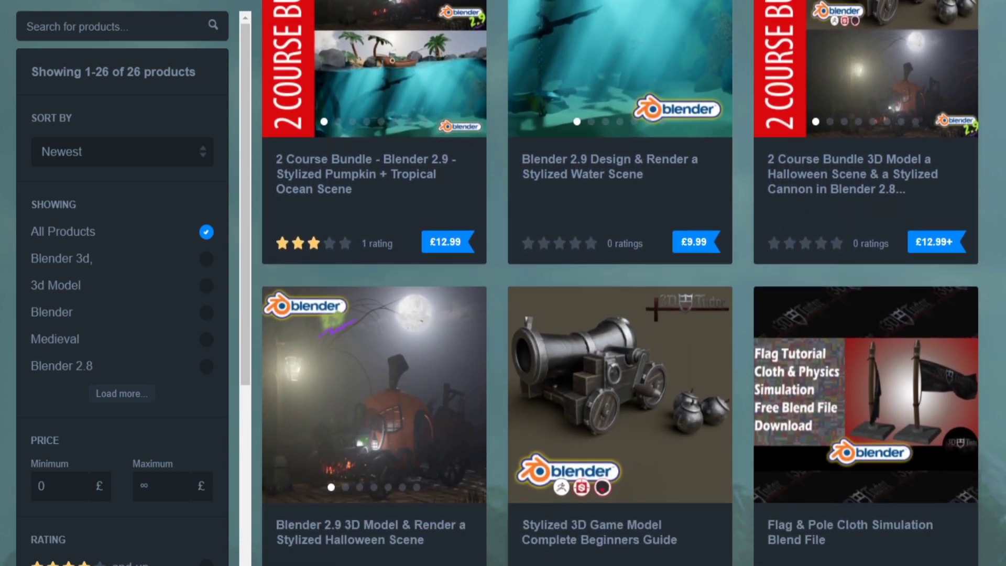
pyautogui.scroll(-4, 619, 293)
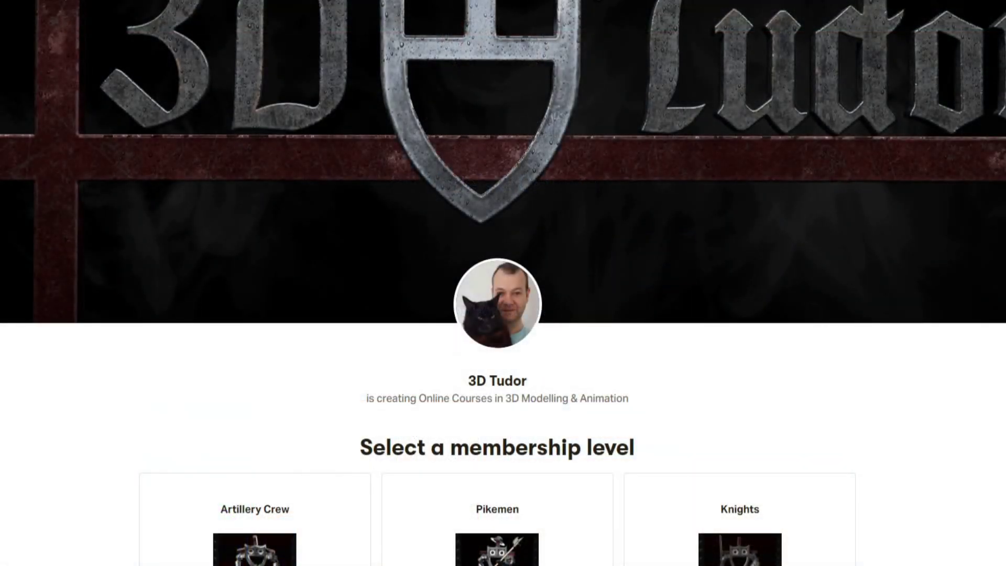
# - Scroll past the Artillery Crew, Pikemen and Knights tiers down to About 3D Tudor
pyautogui.scroll(-4, 504, 283)
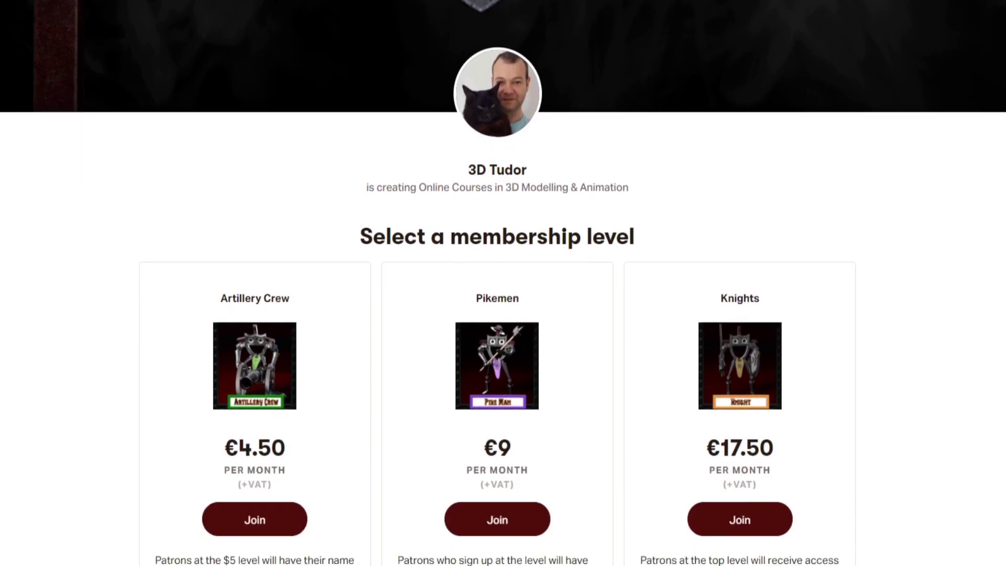
pyautogui.scroll(-3, 503, 283)
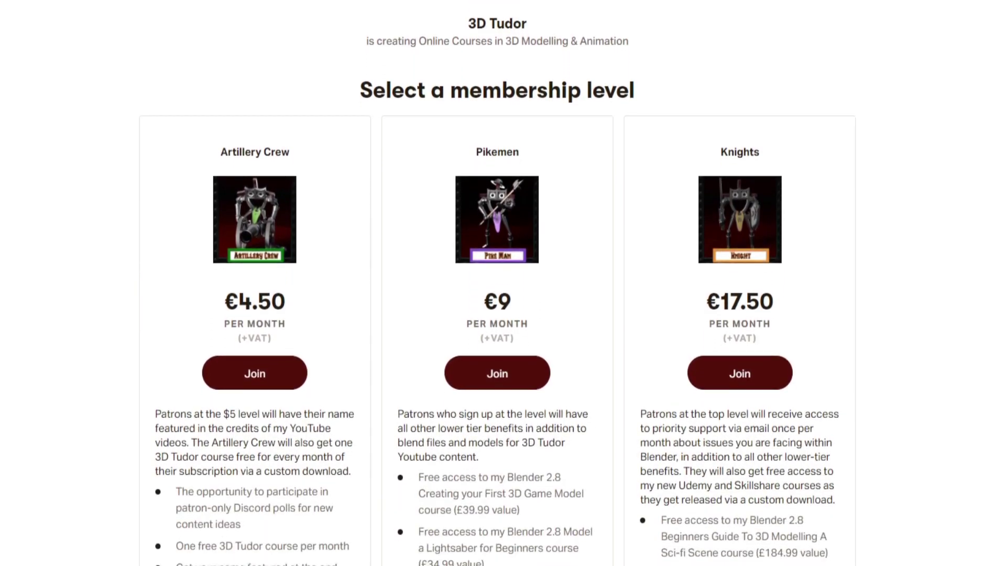
pyautogui.scroll(-3, 503, 284)
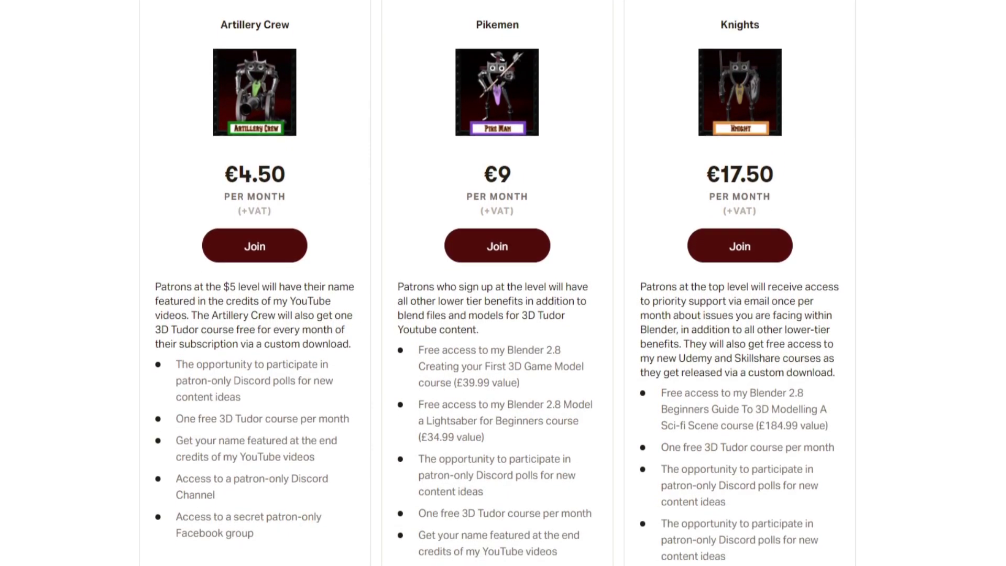
pyautogui.scroll(-3, 503, 282)
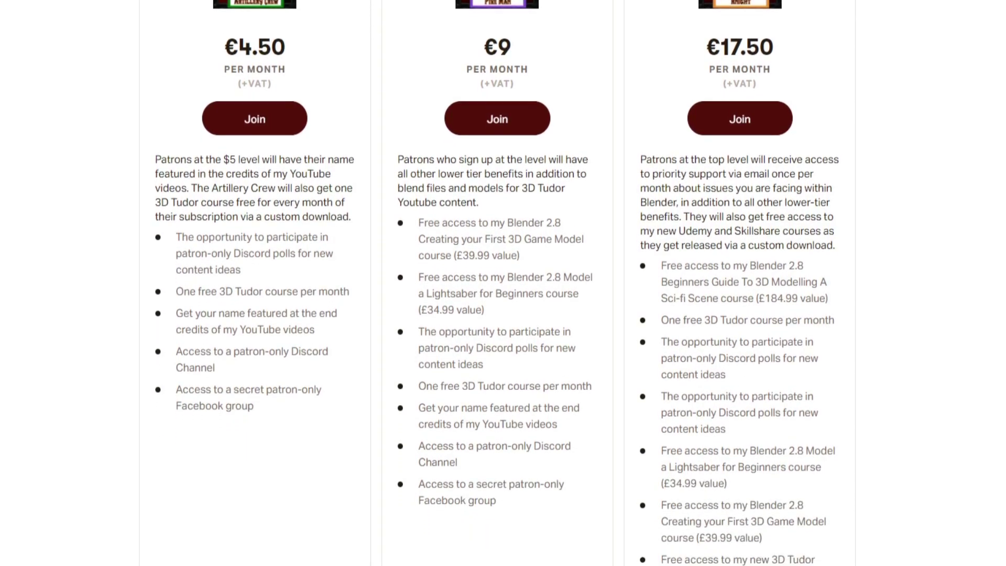
pyautogui.scroll(-3, 503, 283)
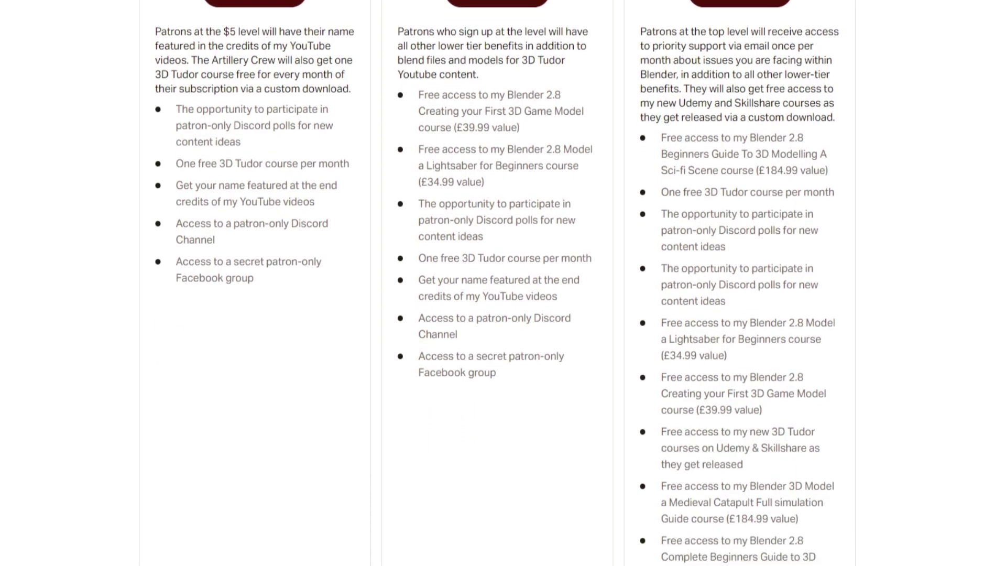
pyautogui.scroll(-3, 503, 283)
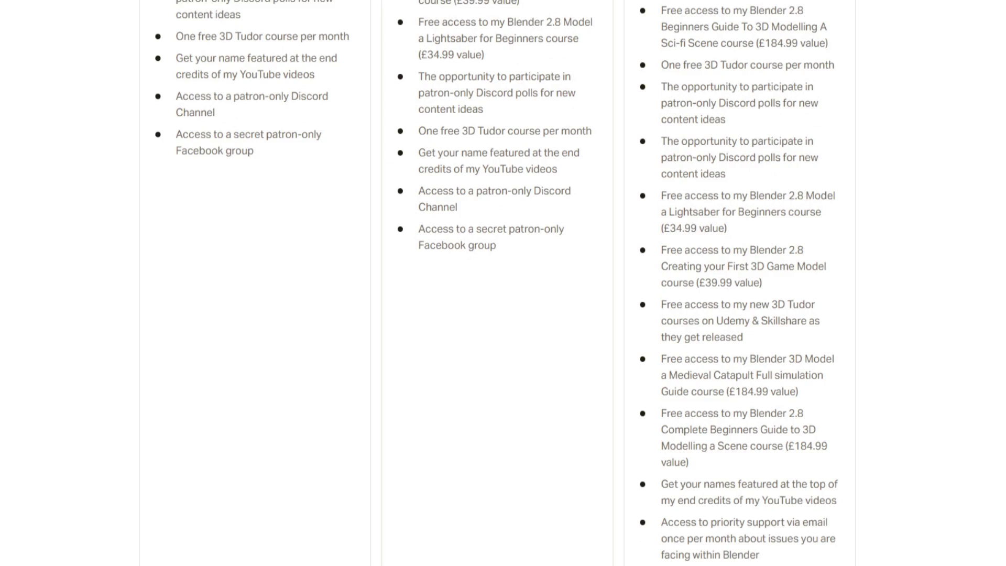
pyautogui.scroll(-3, 504, 283)
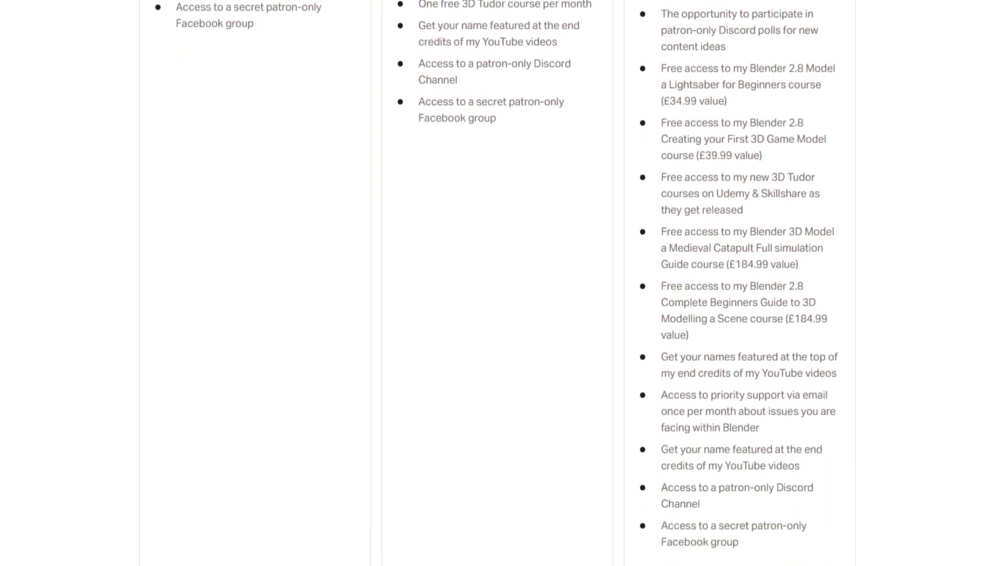
pyautogui.scroll(-3, 503, 284)
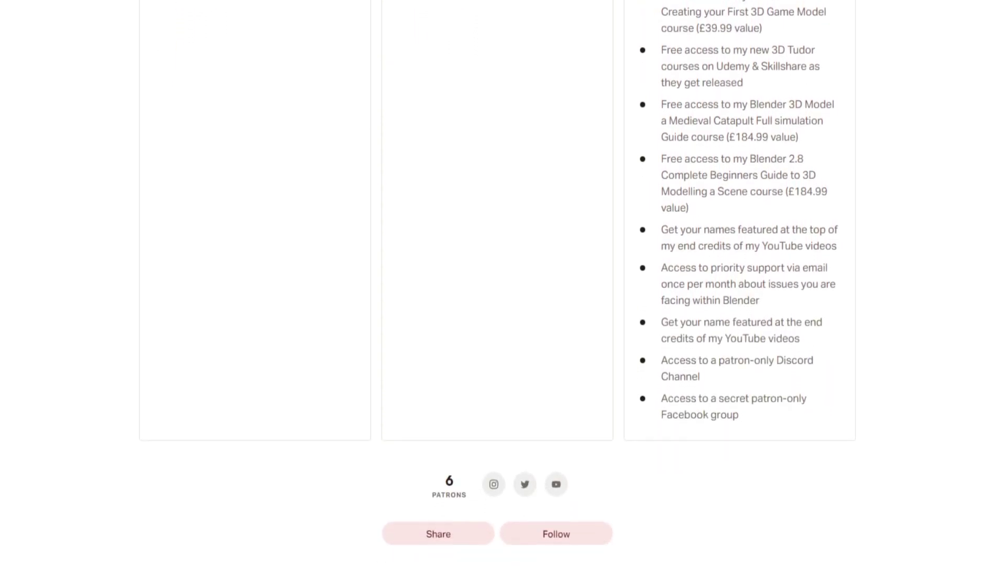
pyautogui.scroll(-3, 503, 283)
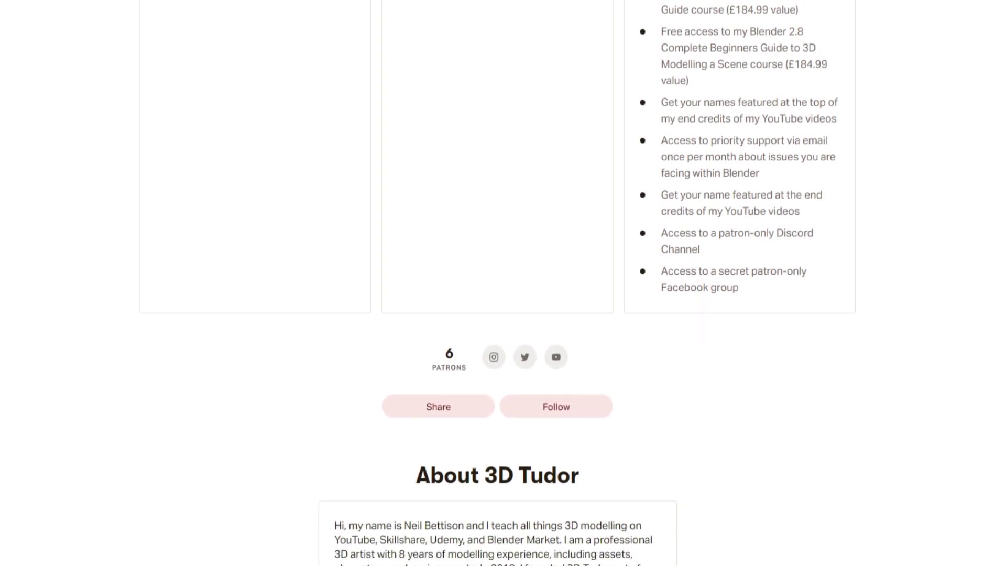
pyautogui.scroll(-3, 503, 283)
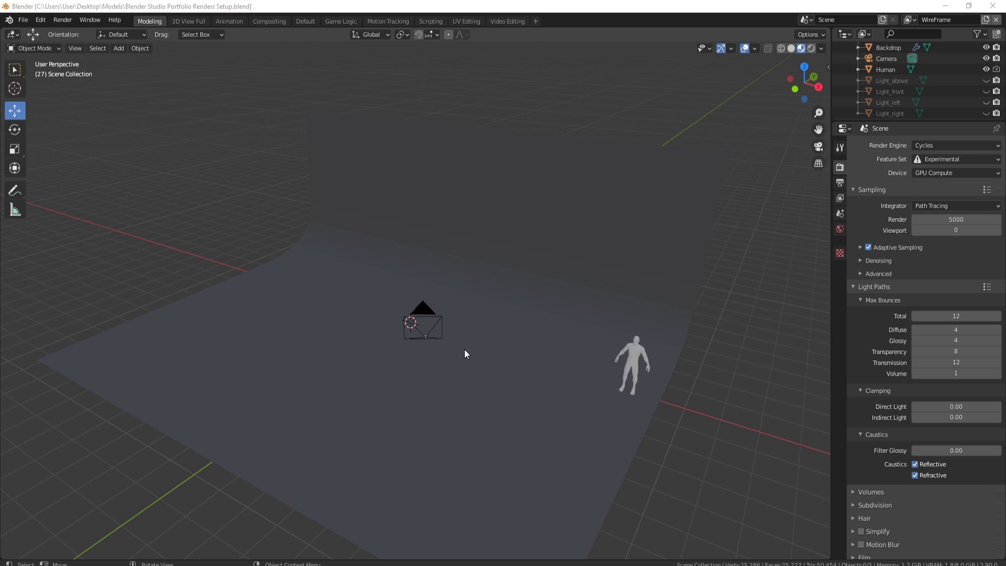
# - Orbit the studio setup scene's backdrop, camera and human figure slightly
pyautogui.moveTo(464, 354); pyautogui.dragTo(515, 345, button='middle')
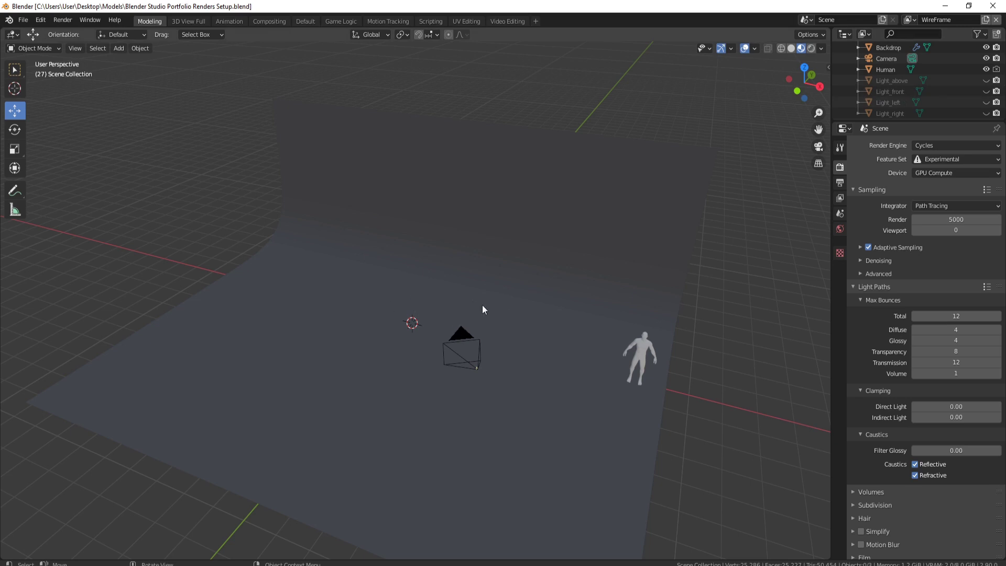
# - Orbit around the backdrop scene to check the camera and human figure from several angles
pyautogui.moveTo(400, 287)
pyautogui.mouseDown(button='middle')
pyautogui.moveTo(480, 272)
pyautogui.moveTo(408, 294)
pyautogui.mouseUp(button='middle')
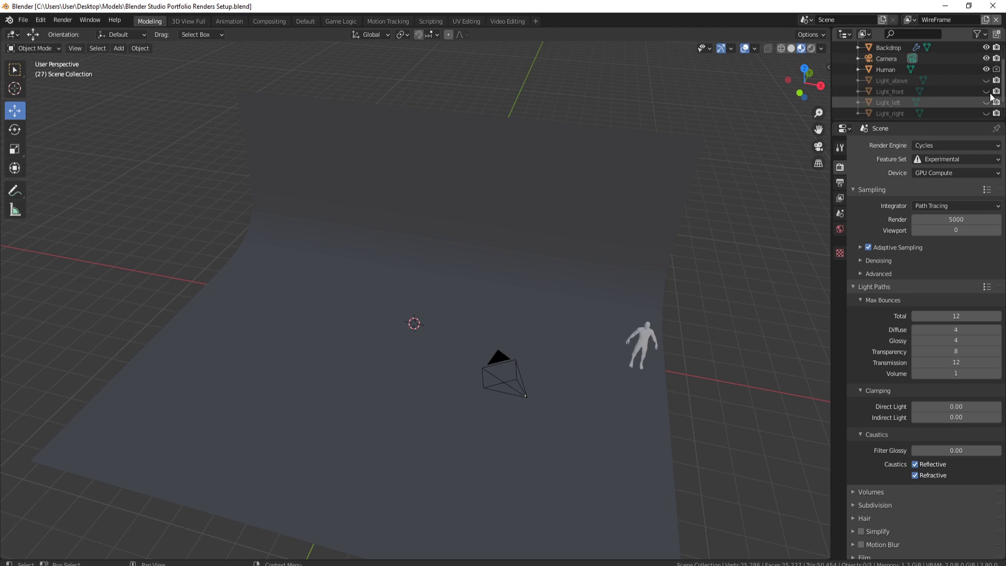
pyautogui.moveTo(608, 342); pyautogui.dragTo(438, 160, button='middle')
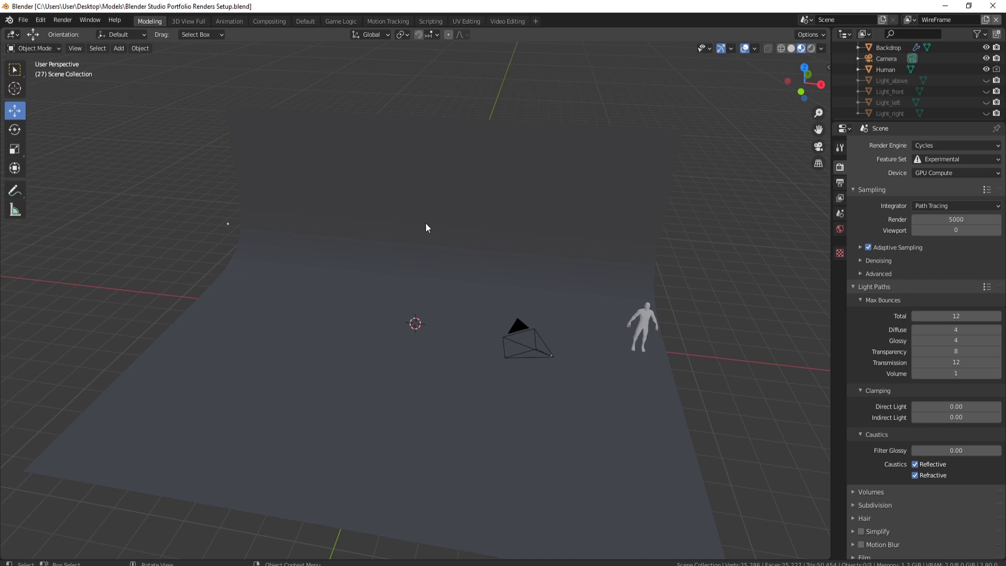
pyautogui.click(24, 21)
# - Bring up the File > Append browser showing FoodSacksCombined.blend's objects
pyautogui.click(25, 19)
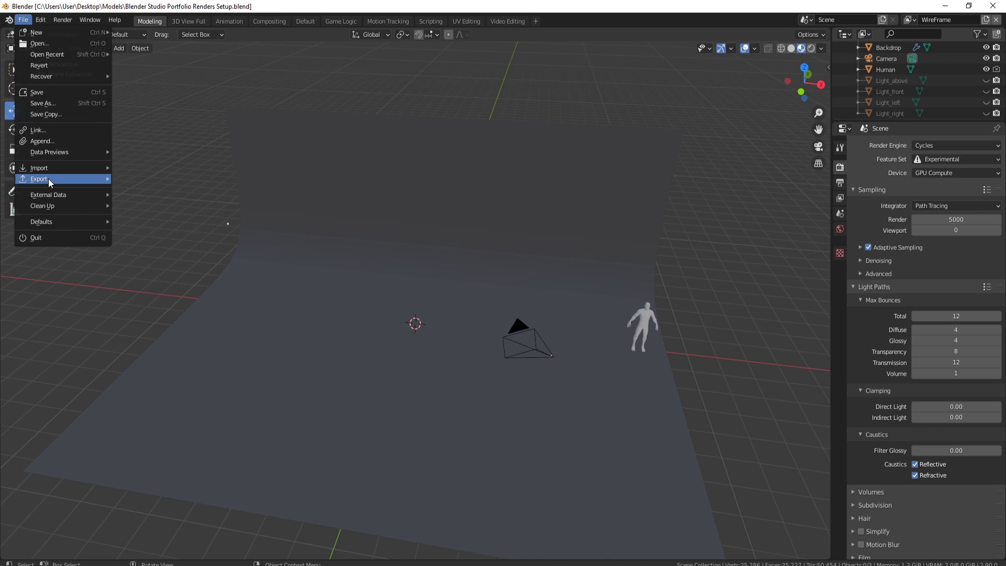
pyautogui.moveTo(39, 195)
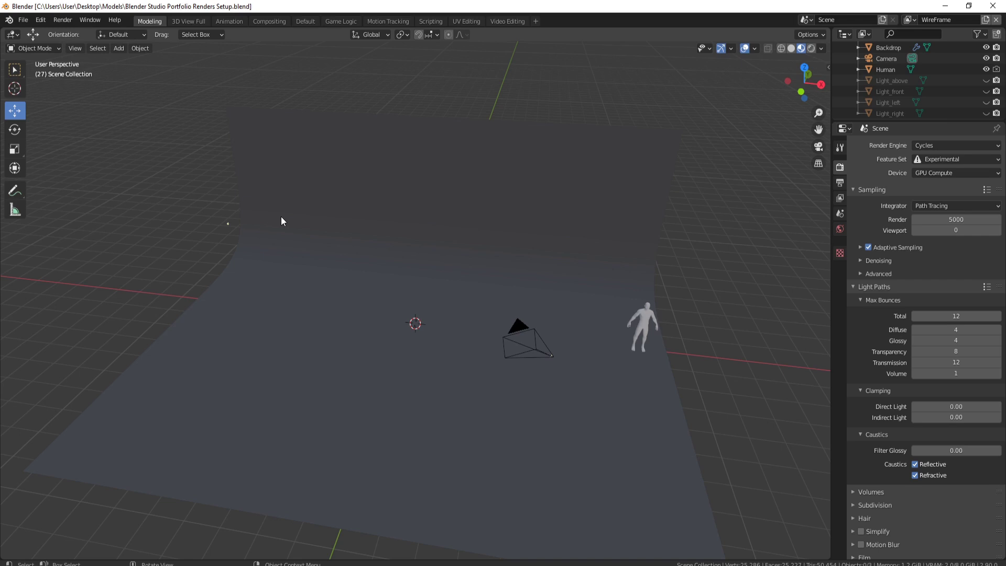
pyautogui.click(23, 20)
# - Navigate via Models > Food Sacks > Blender Build into foodSacksCombined.blend
pyautogui.click(41, 141)
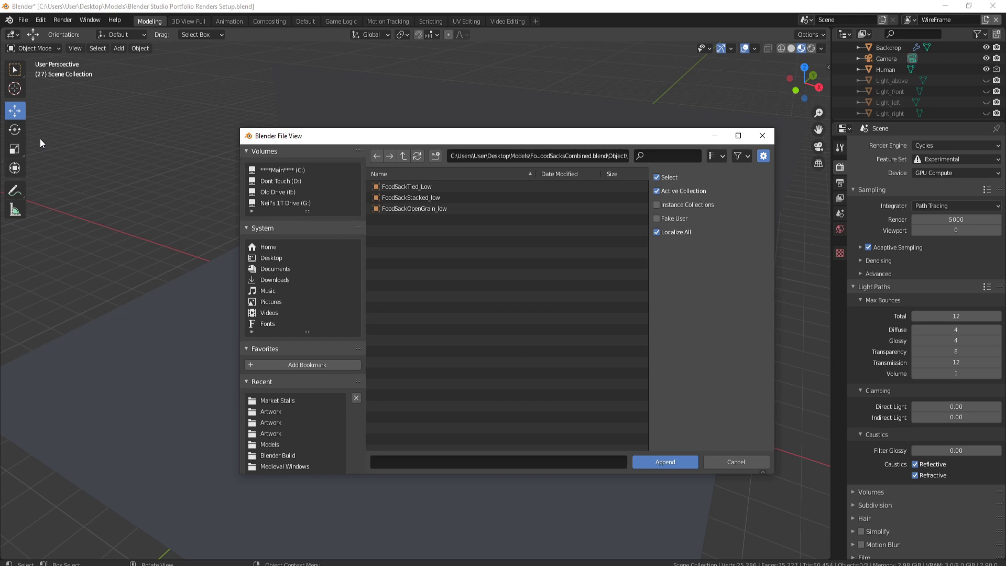
pyautogui.click(405, 157)
pyautogui.click(405, 156)
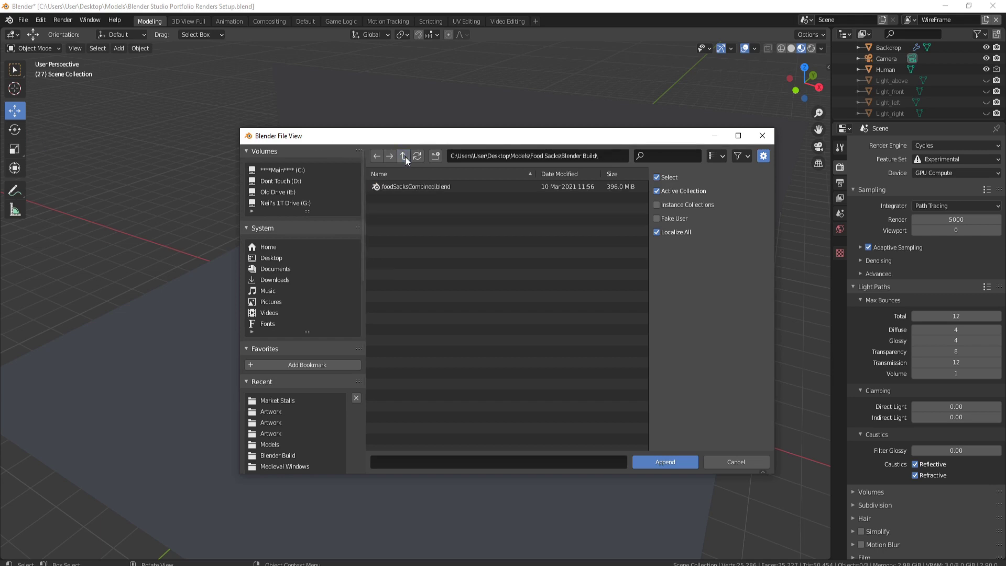
pyautogui.click(405, 156)
pyautogui.click(405, 156)
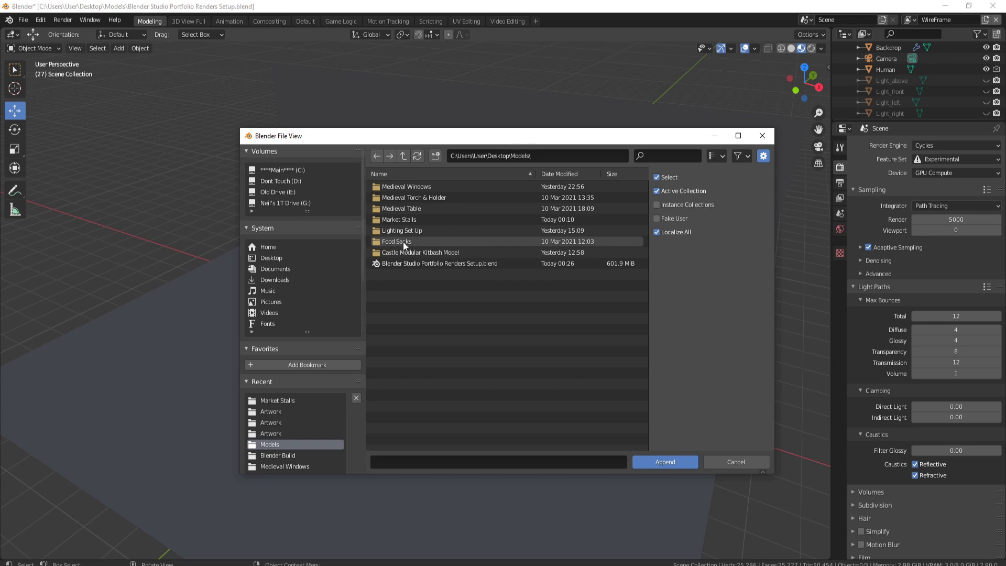
pyautogui.doubleClick(406, 242)
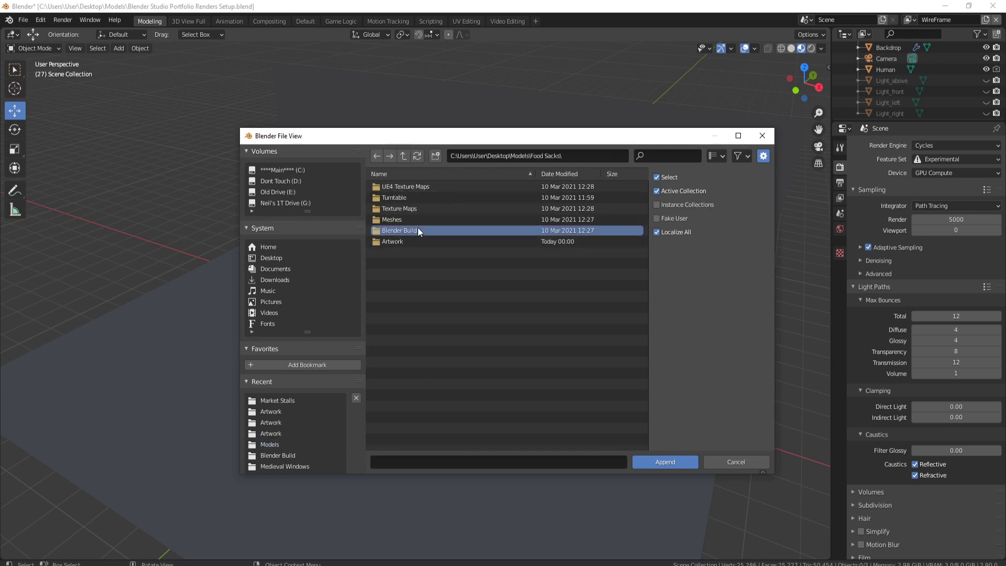
pyautogui.doubleClick(418, 230)
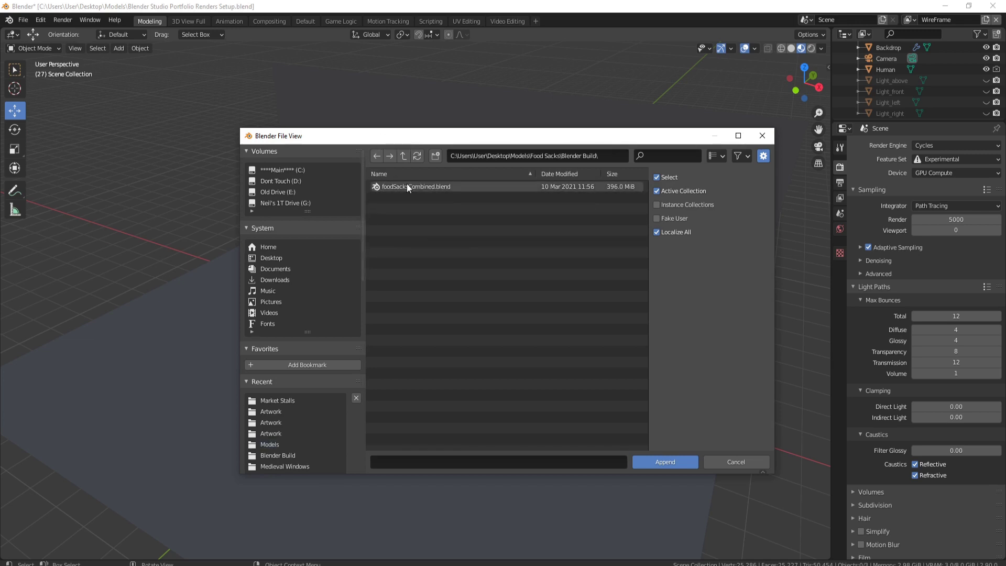
pyautogui.doubleClick(423, 187)
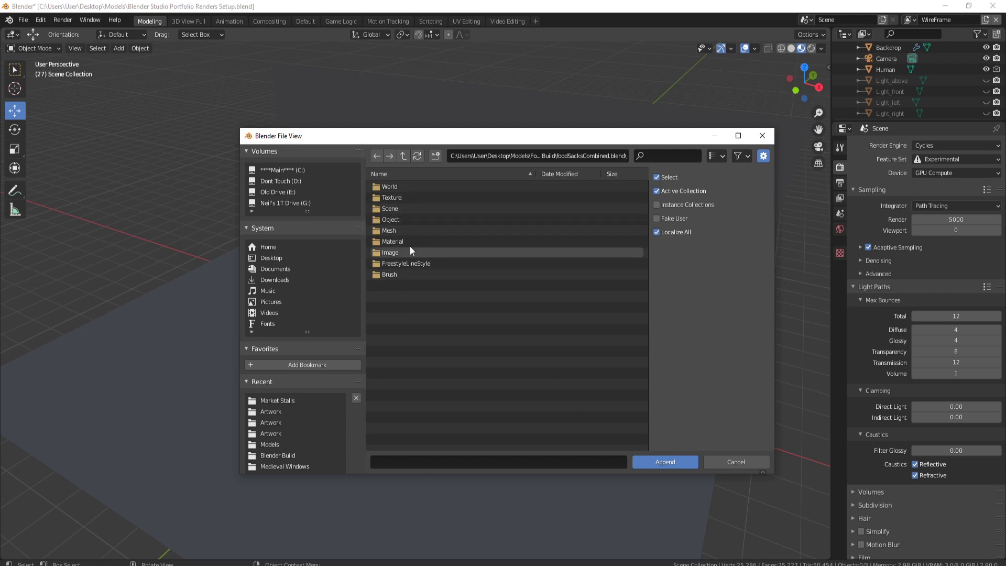
# - Append FoodSackTied_Low, FoodSackStacked_low and FoodSackOpenGrain_low from the Object folder
pyautogui.click(405, 220)
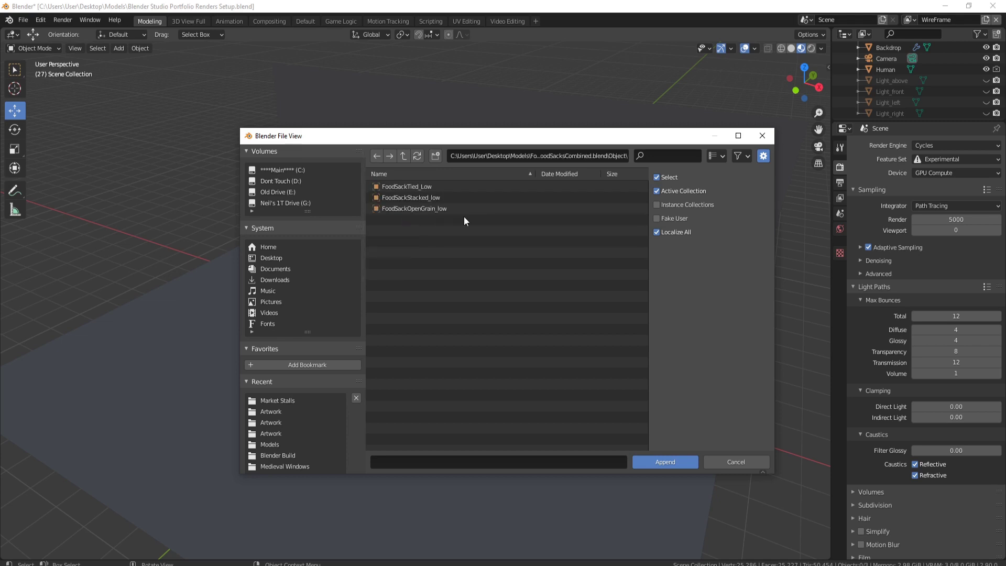
pyautogui.click(420, 186)
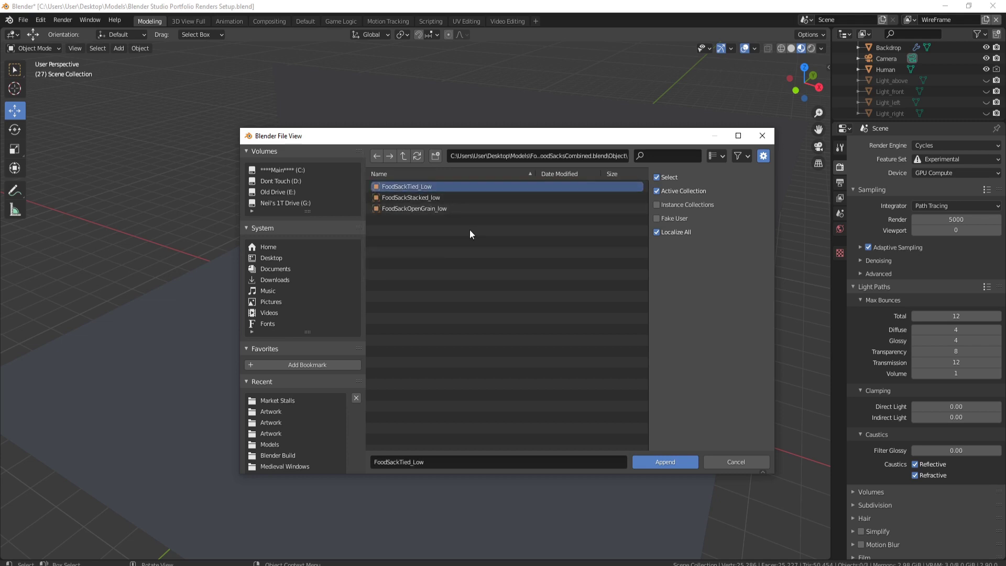
pyautogui.keyDown('shift'); pyautogui.click(433, 209); pyautogui.keyUp('shift')
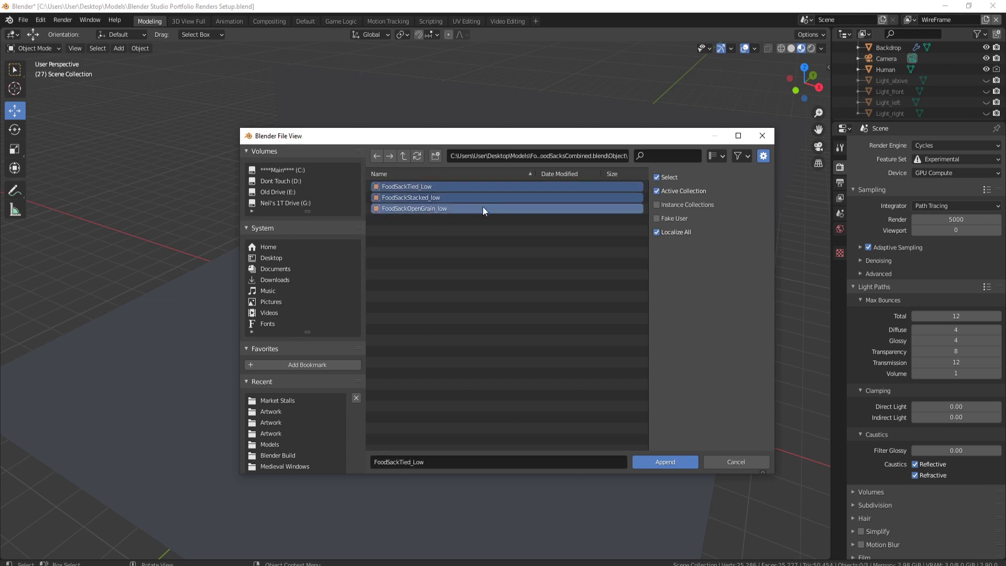
pyautogui.click(668, 463)
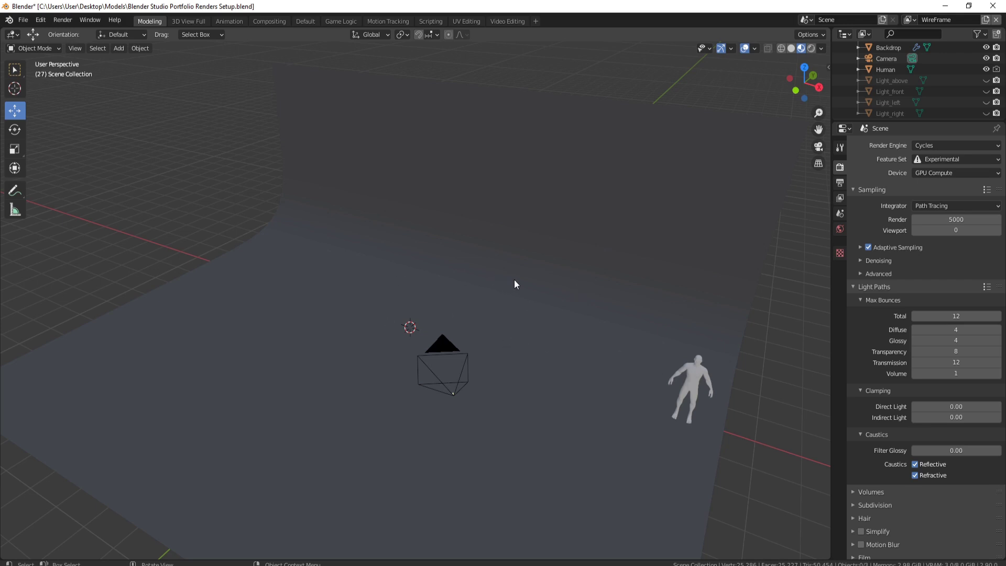
# - Zoom in on the sacks and slide FoodSackOpenGrain_low to the right along X
pyautogui.moveTo(514, 284); pyautogui.dragTo(449, 332, button='middle')
pyautogui.scroll(5, 497, 330)
pyautogui.moveTo(519, 328); pyautogui.dragTo(460, 363, button='middle')
pyautogui.click(472, 341)
pyautogui.press('g')
pyautogui.press('x')
pyautogui.moveTo(514, 364)
pyautogui.mouseDown()
pyautogui.moveTo(540, 370)
pyautogui.moveTo(514, 373)
pyautogui.mouseUp()
# - Slide FoodSackTied_Low along X, then view the scene through the camera
pyautogui.click(515, 374)
pyautogui.click(379, 349)
pyautogui.moveTo(429, 328); pyautogui.dragTo(531, 329)
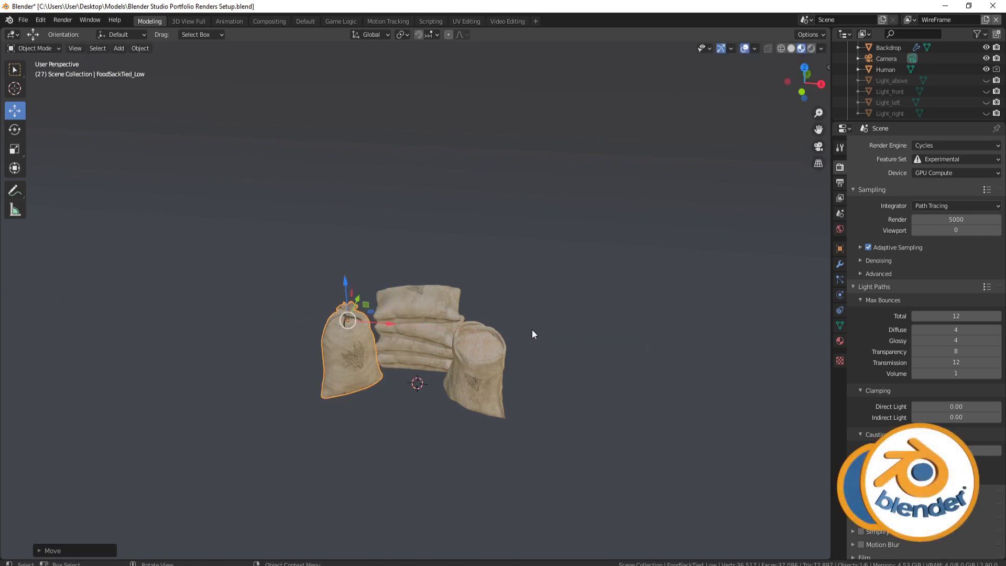
pyautogui.moveTo(614, 344); pyautogui.dragTo(564, 347, button='middle')
pyautogui.press('KP_0')
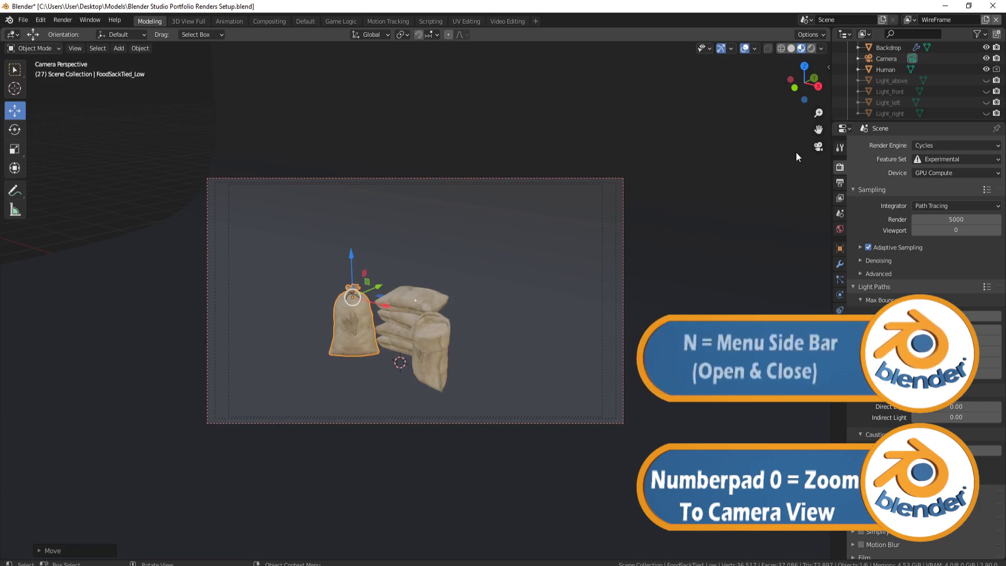
# - Enable Camera to View in the sidebar's View tab and move the camera closer to the sacks
pyautogui.press('n')
pyautogui.click(824, 111)
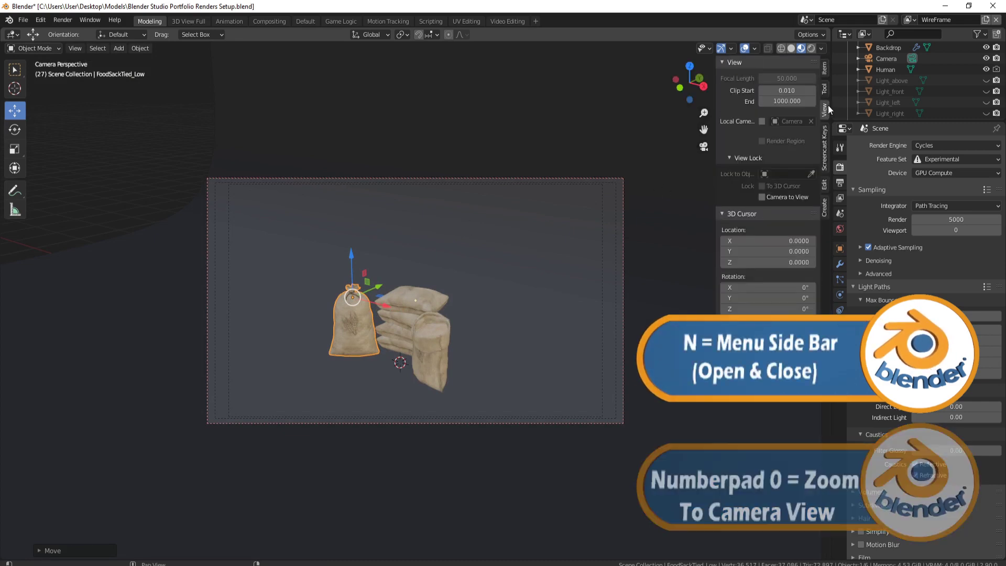
pyautogui.click(762, 197)
pyautogui.scroll(4, 450, 277)
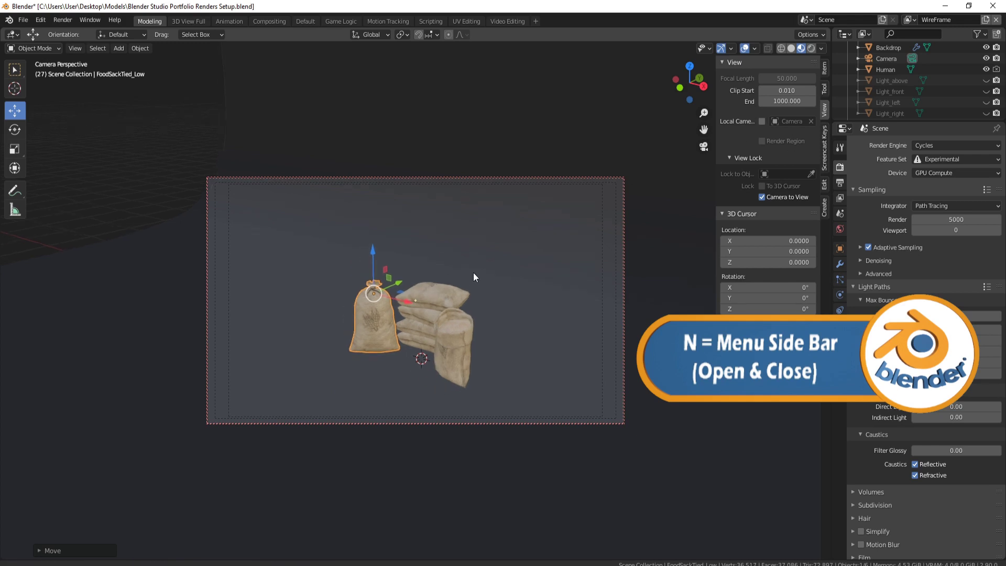
pyautogui.moveTo(530, 250)
pyautogui.mouseDown(button='middle')
pyautogui.moveTo(526, 238)
pyautogui.moveTo(519, 249)
pyautogui.mouseUp(button='middle')
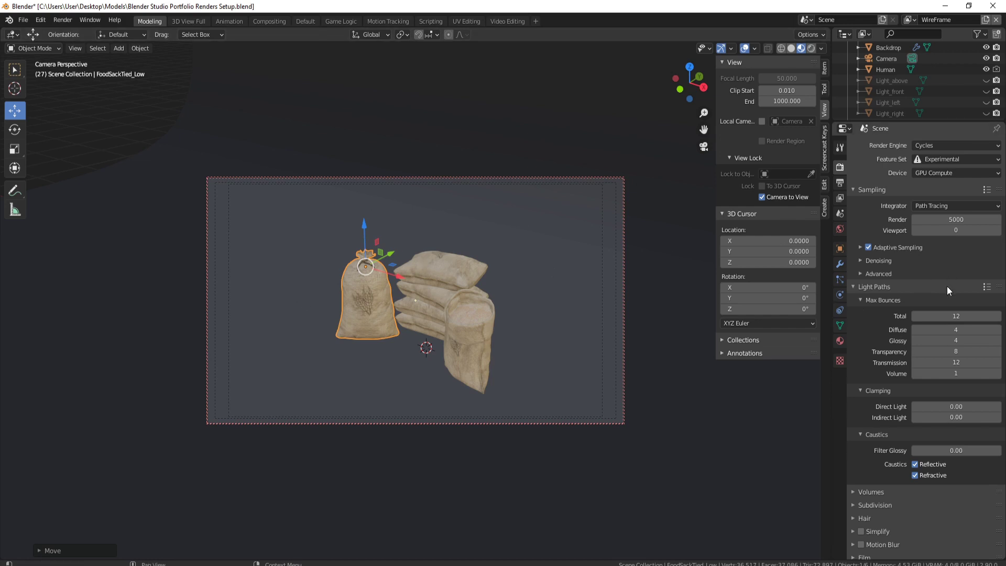
pyautogui.scroll(-2, 933, 295)
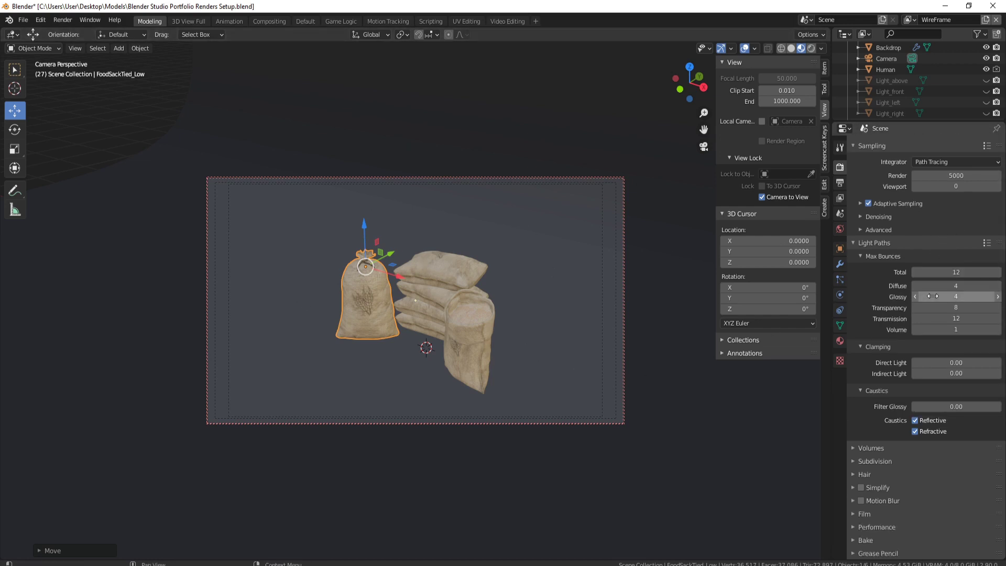
pyautogui.scroll(-6, 933, 296)
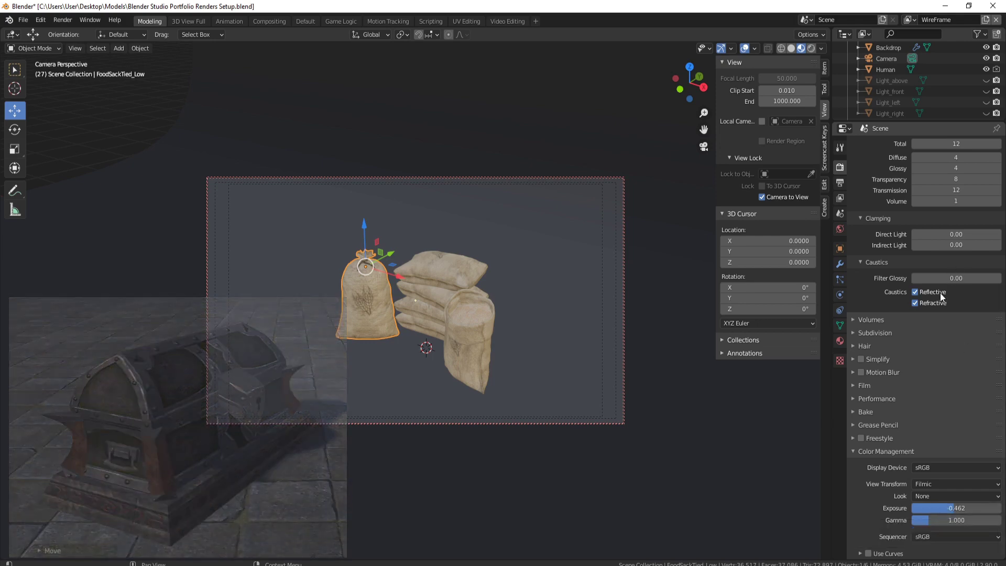
pyautogui.scroll(8, 942, 291)
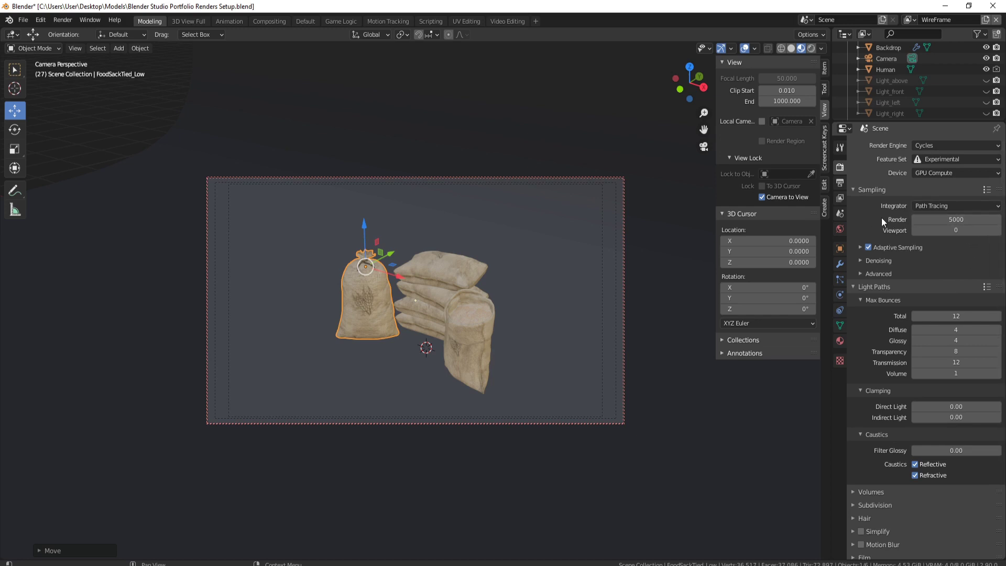
# - Set the Cycles render samples to 200
pyautogui.click(953, 221)
pyautogui.write('200')
pyautogui.press('Return')
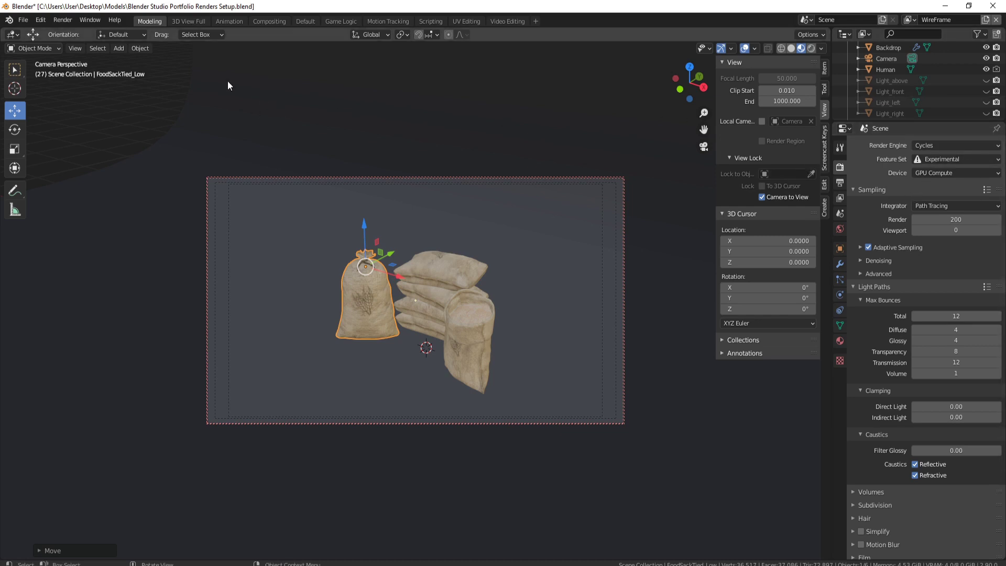
# - Render a still image of the three sacks from the camera via Render > Render Image
pyautogui.click(62, 19)
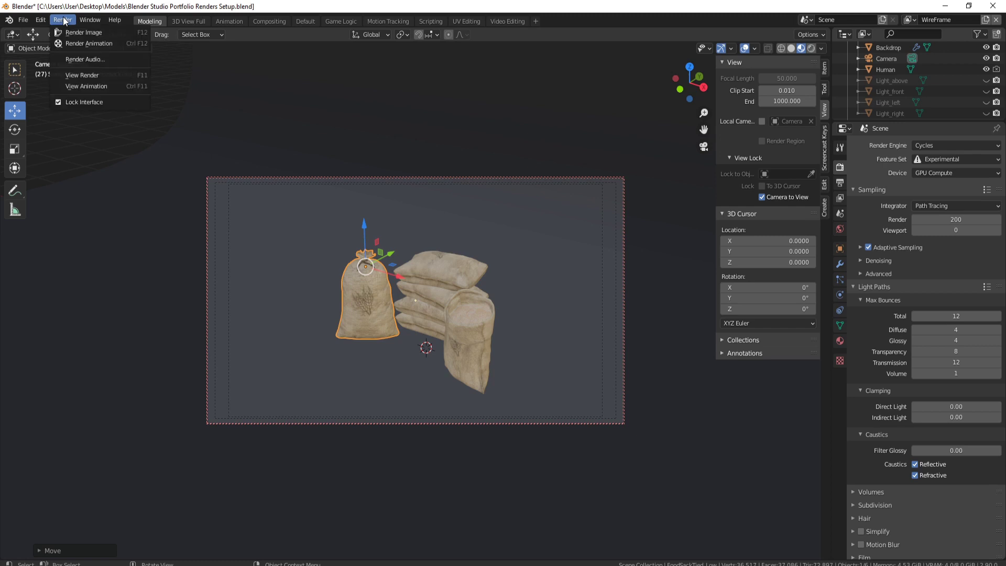
pyautogui.click(85, 33)
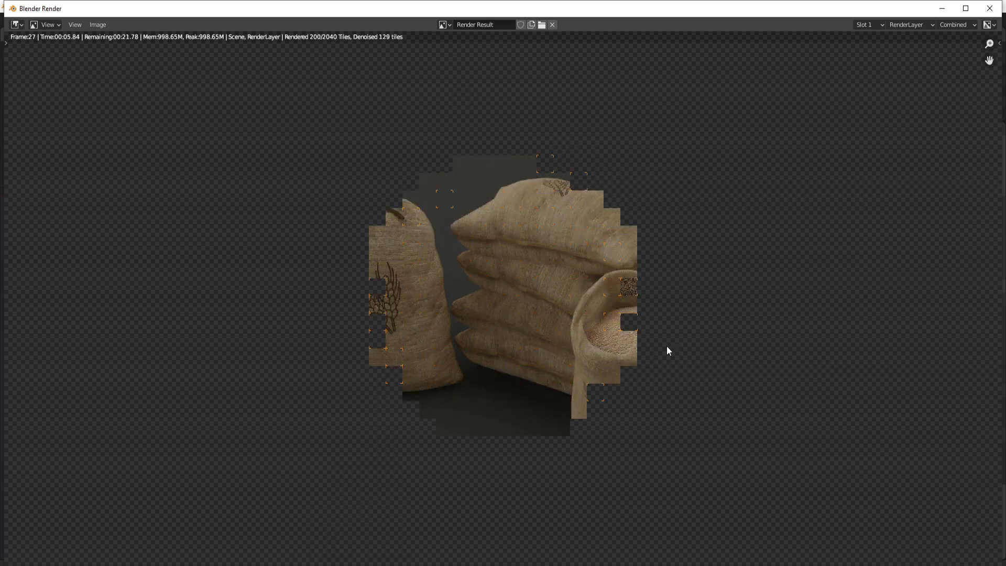
pyautogui.scroll(-2, 535, 288)
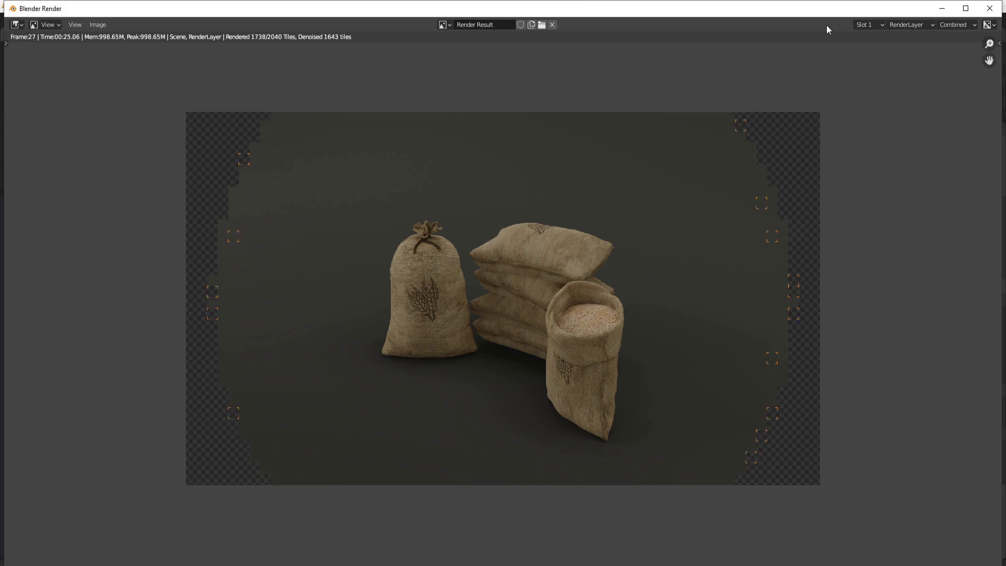
# - Close the render, then change Cycles Feature Set from Experimental to Supported and Device from GPU Compute to CPU
pyautogui.click(991, 9)
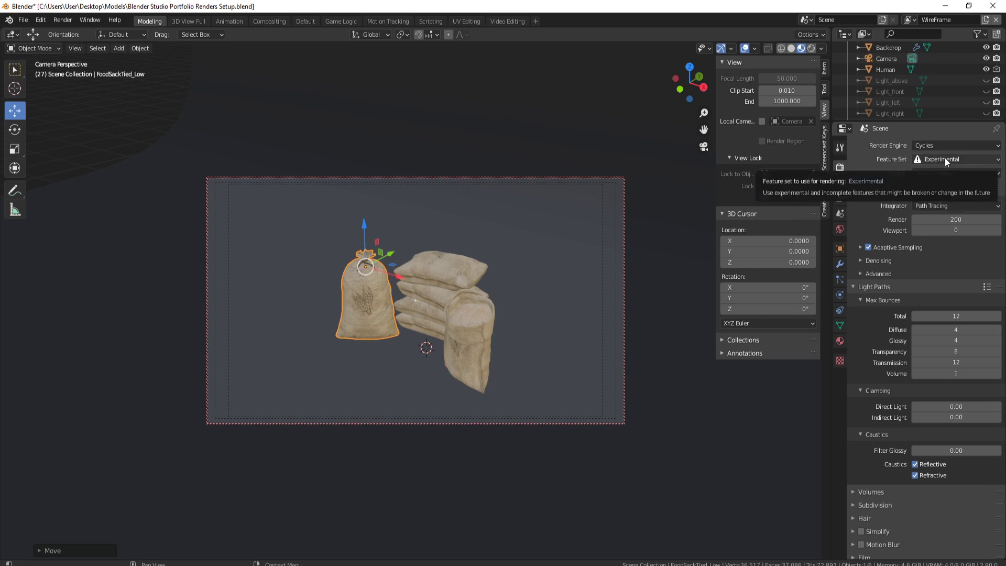
pyautogui.click(945, 159)
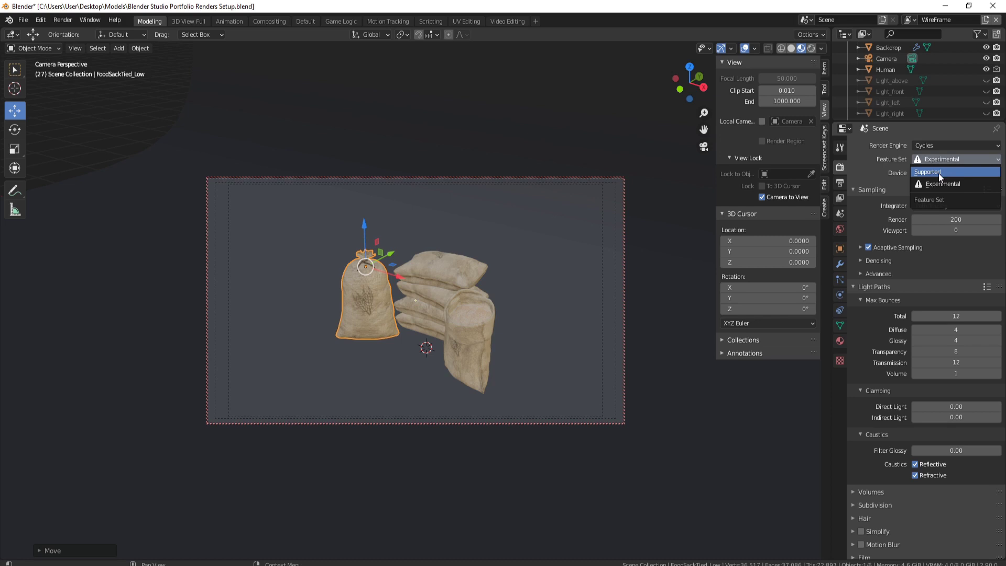
pyautogui.click(979, 173)
pyautogui.click(935, 174)
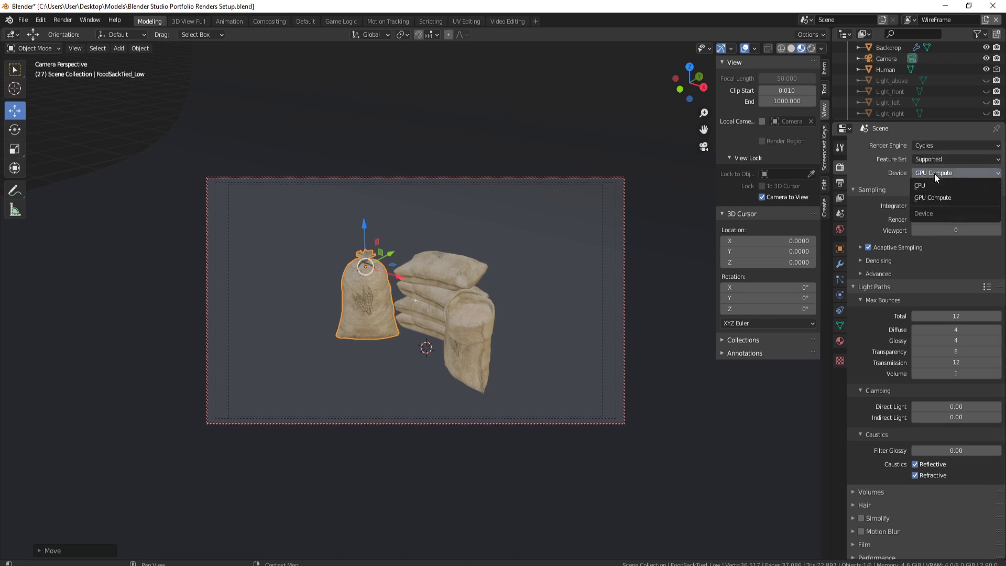
pyautogui.click(933, 186)
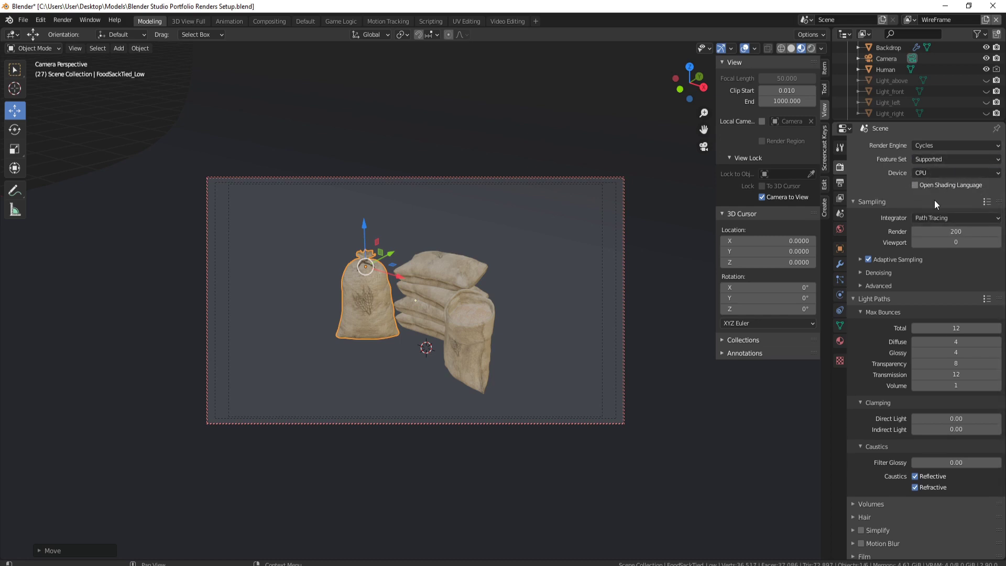
pyautogui.scroll(-8, 933, 386)
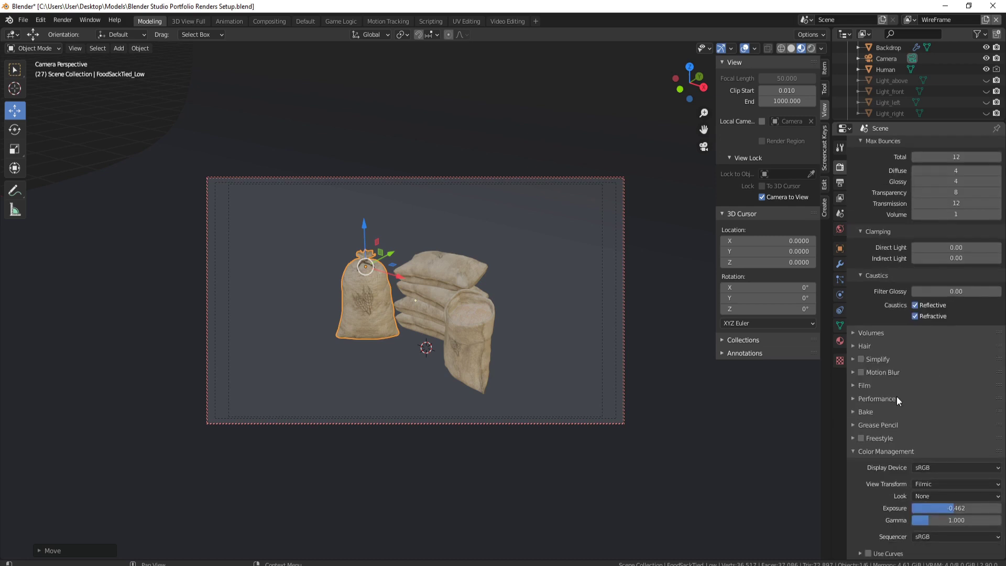
pyautogui.click(882, 399)
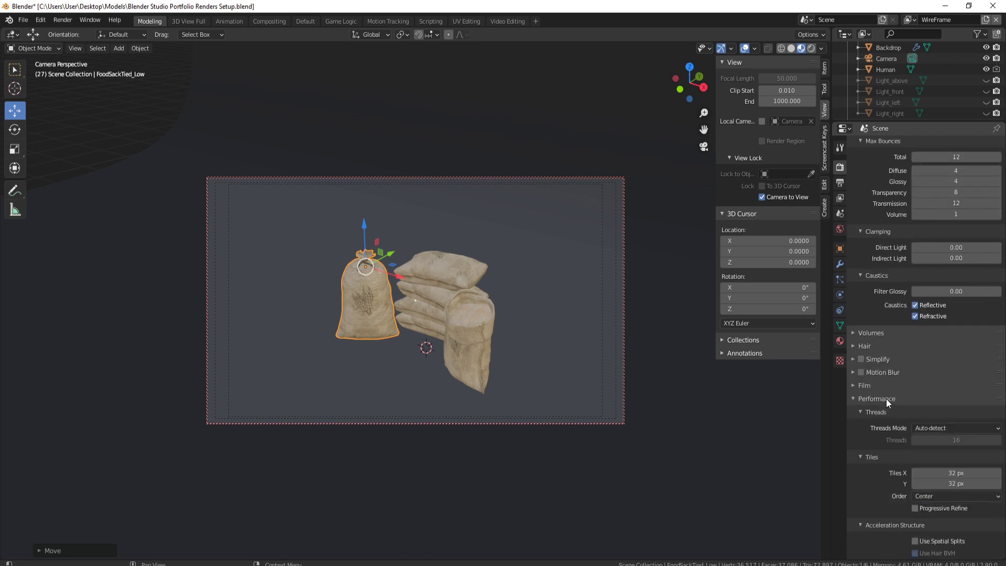
pyautogui.click(953, 473)
pyautogui.press('Return')
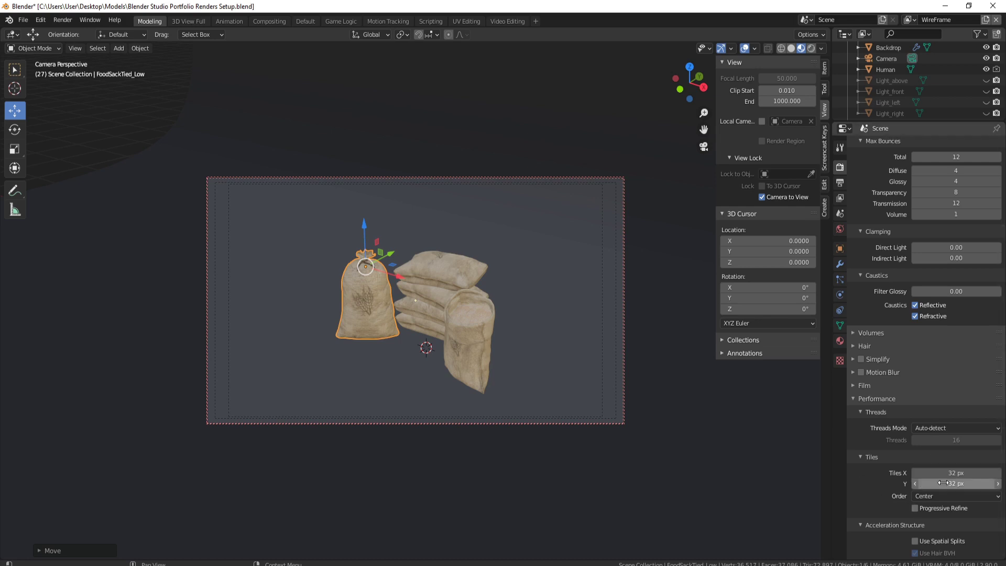
pyautogui.scroll(8, 967, 399)
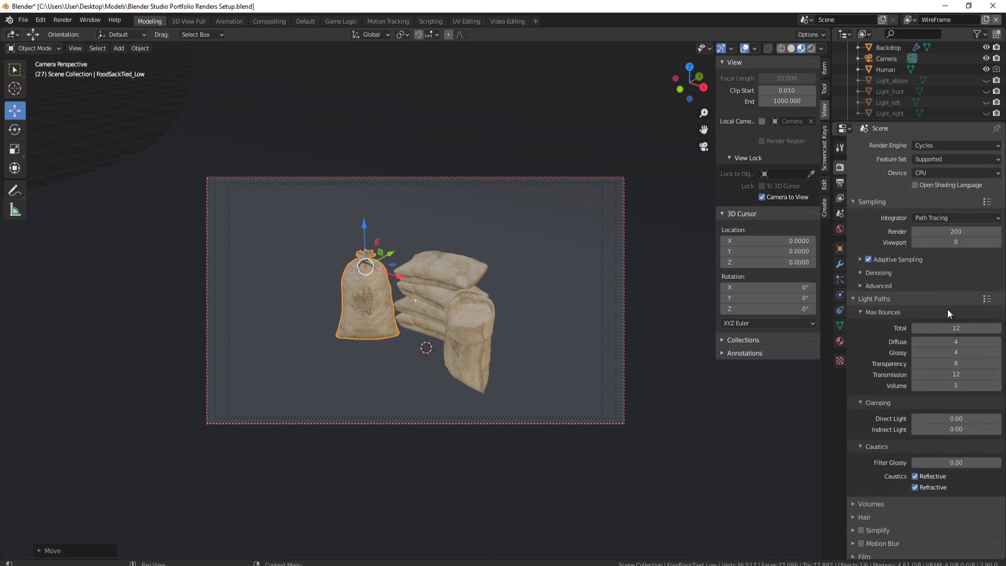
pyautogui.scroll(-8, 950, 392)
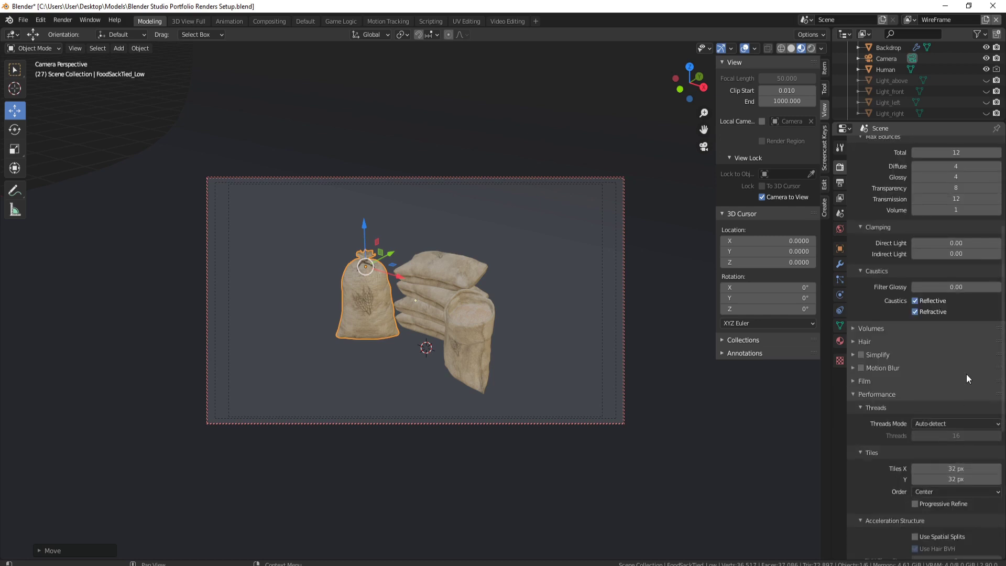
pyautogui.scroll(8, 964, 340)
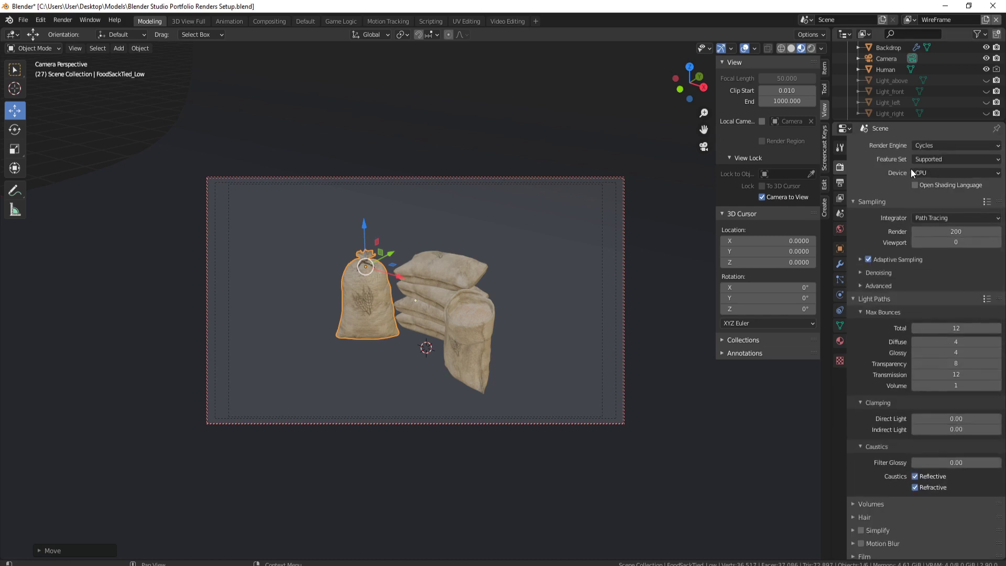
# - Switch the Cycles Device from CPU to GPU Compute and the Feature Set from Supported to Experimental
pyautogui.click(938, 172)
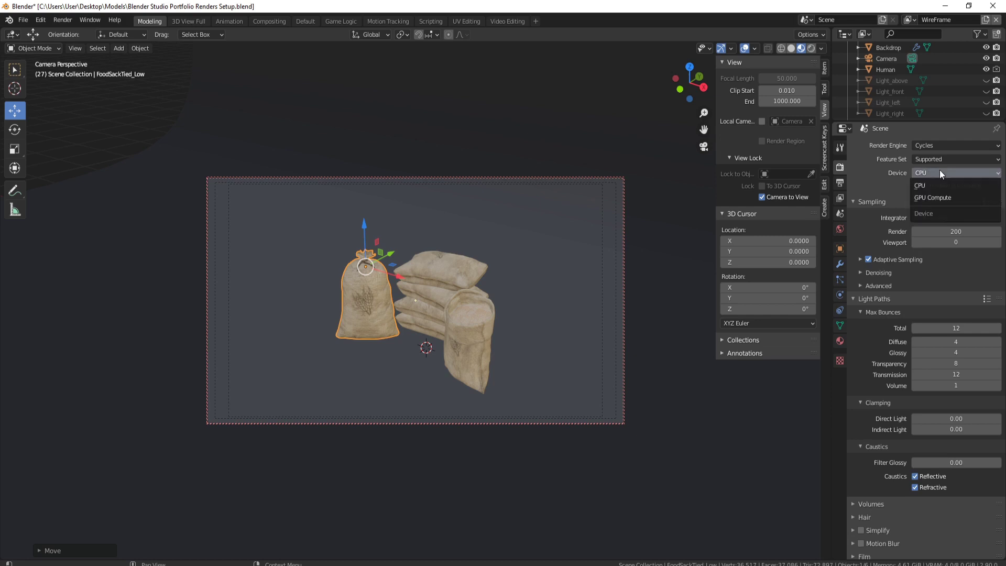
pyautogui.click(938, 197)
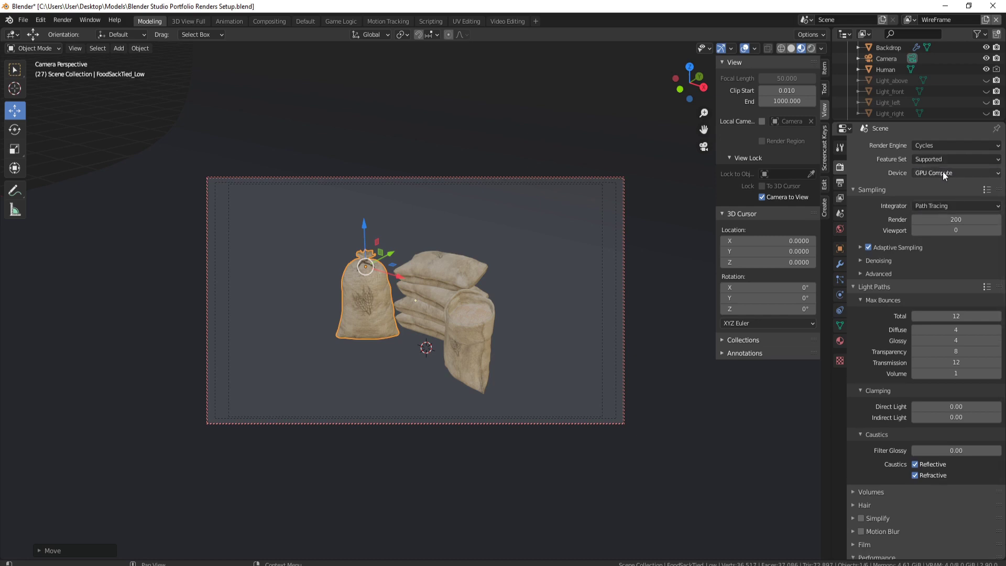
pyautogui.click(936, 160)
pyautogui.click(947, 185)
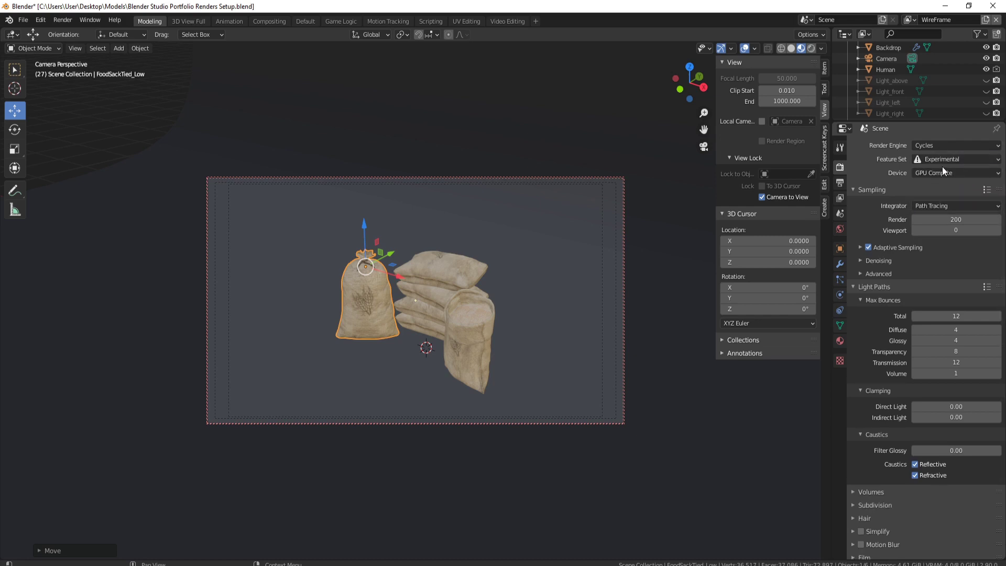
pyautogui.click(46, 20)
pyautogui.click(69, 188)
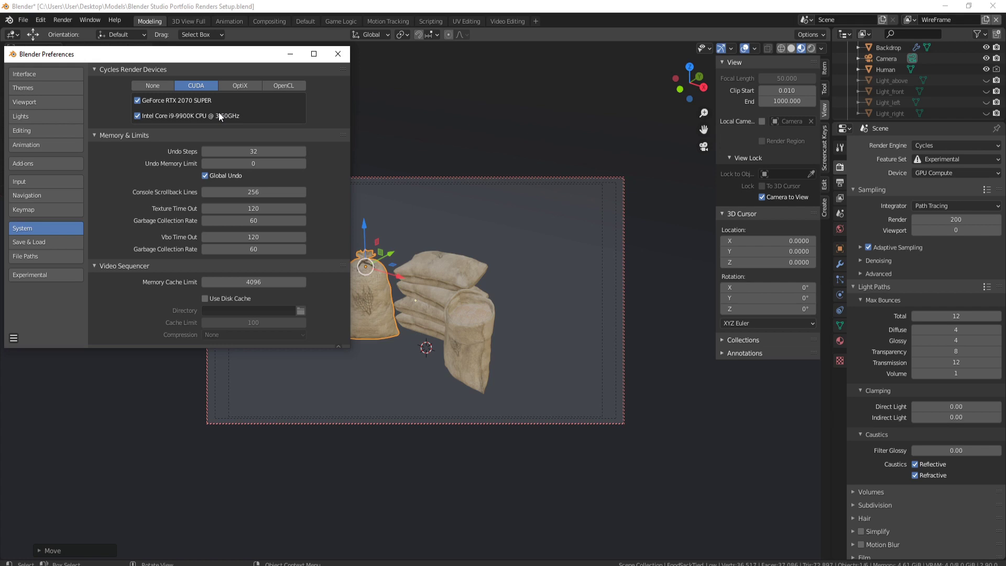
pyautogui.click(337, 54)
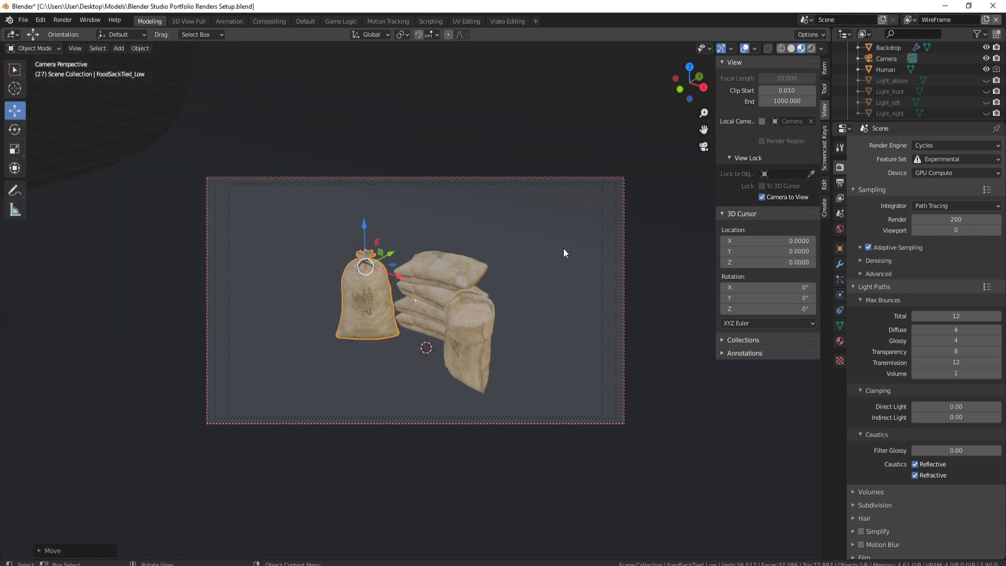